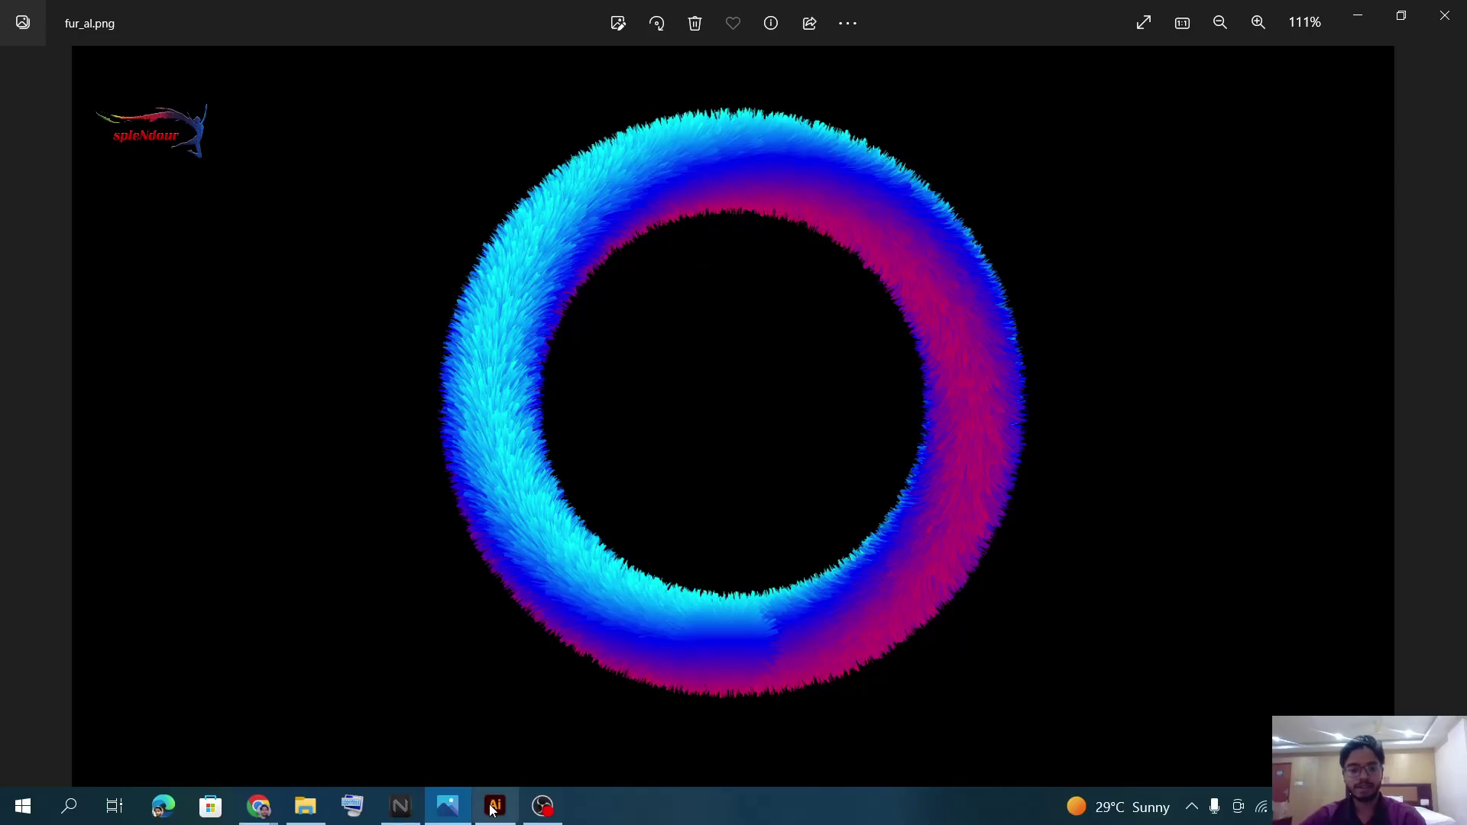
# - Launch Illustrator from the taskbar to reach its home start screen
pyautogui.click(494, 807)
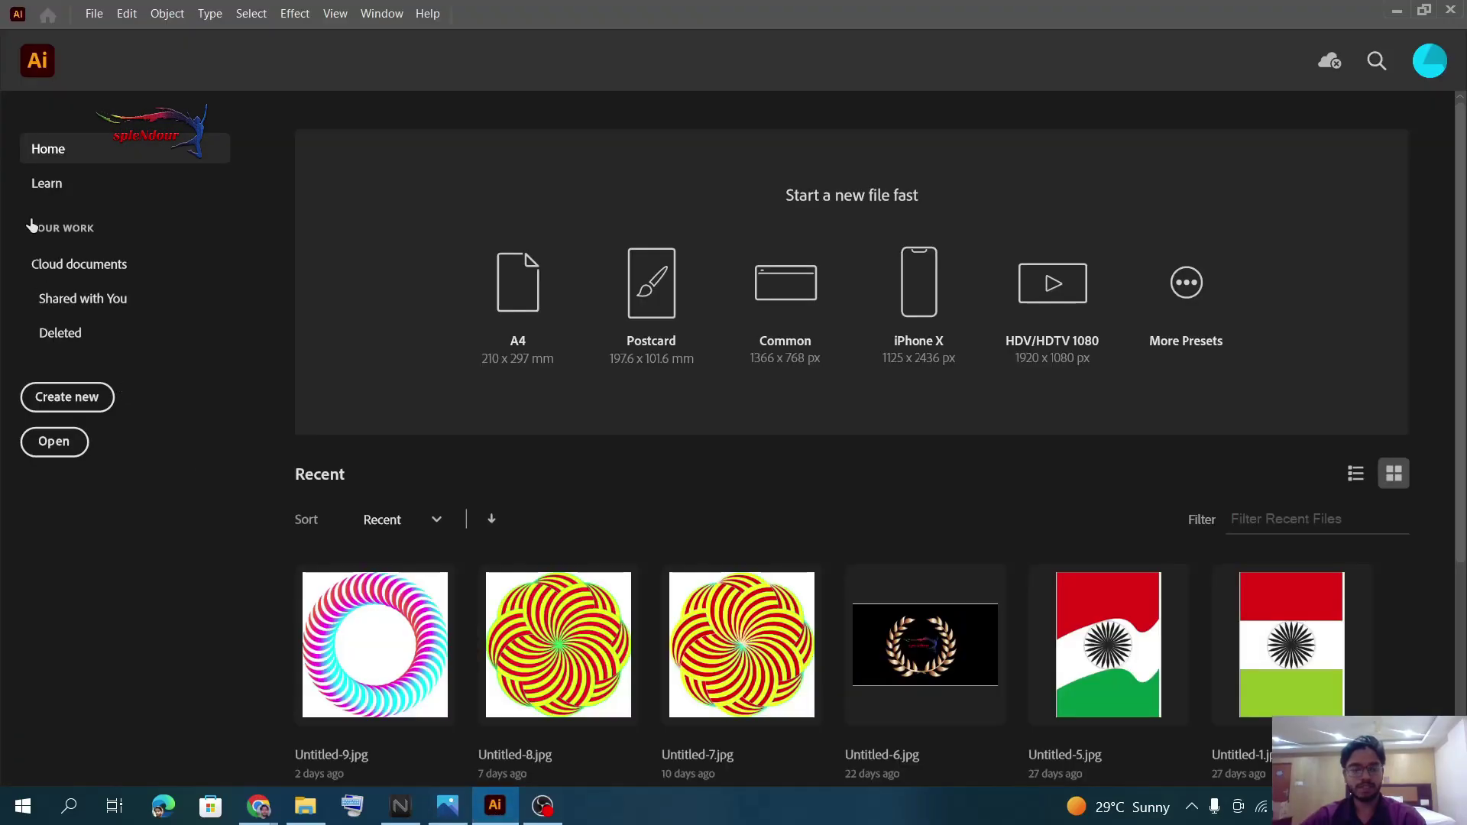
# - Create a new 1366×768 px document with black custom grid colour and simulated coloured paper
pyautogui.click(66, 404)
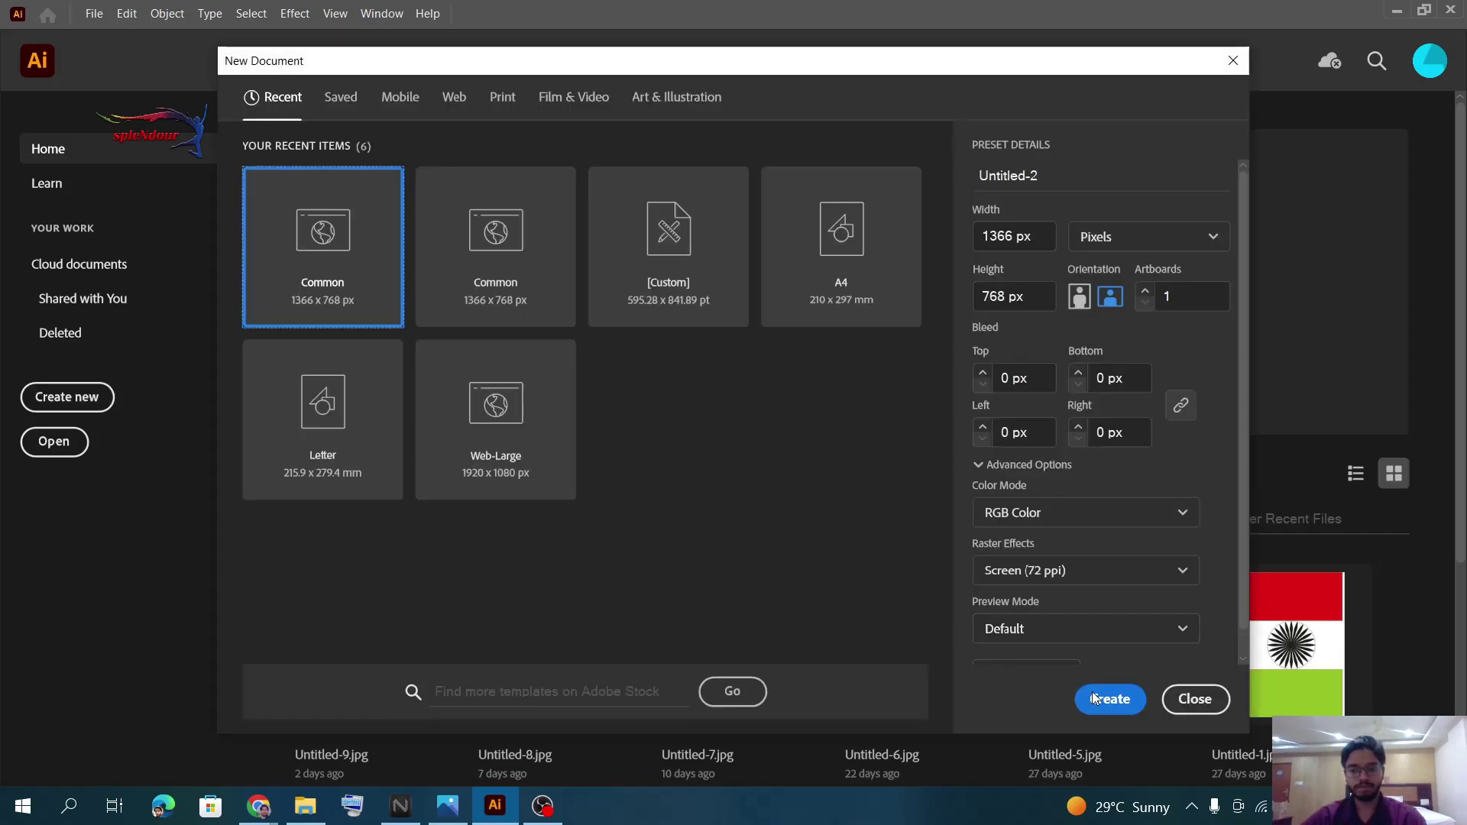
pyautogui.click(1098, 700)
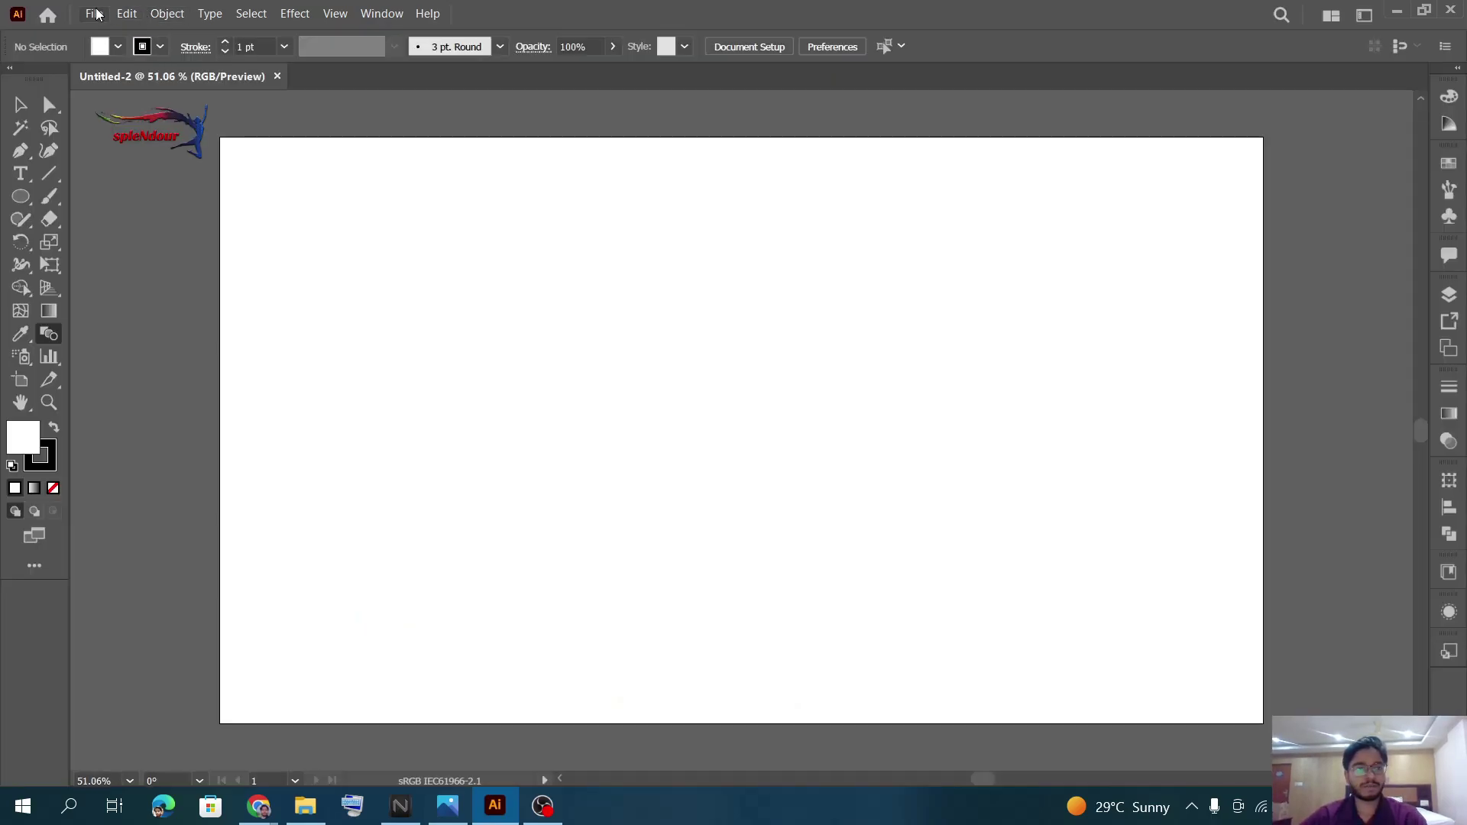
pyautogui.click(95, 13)
pyautogui.click(291, 419)
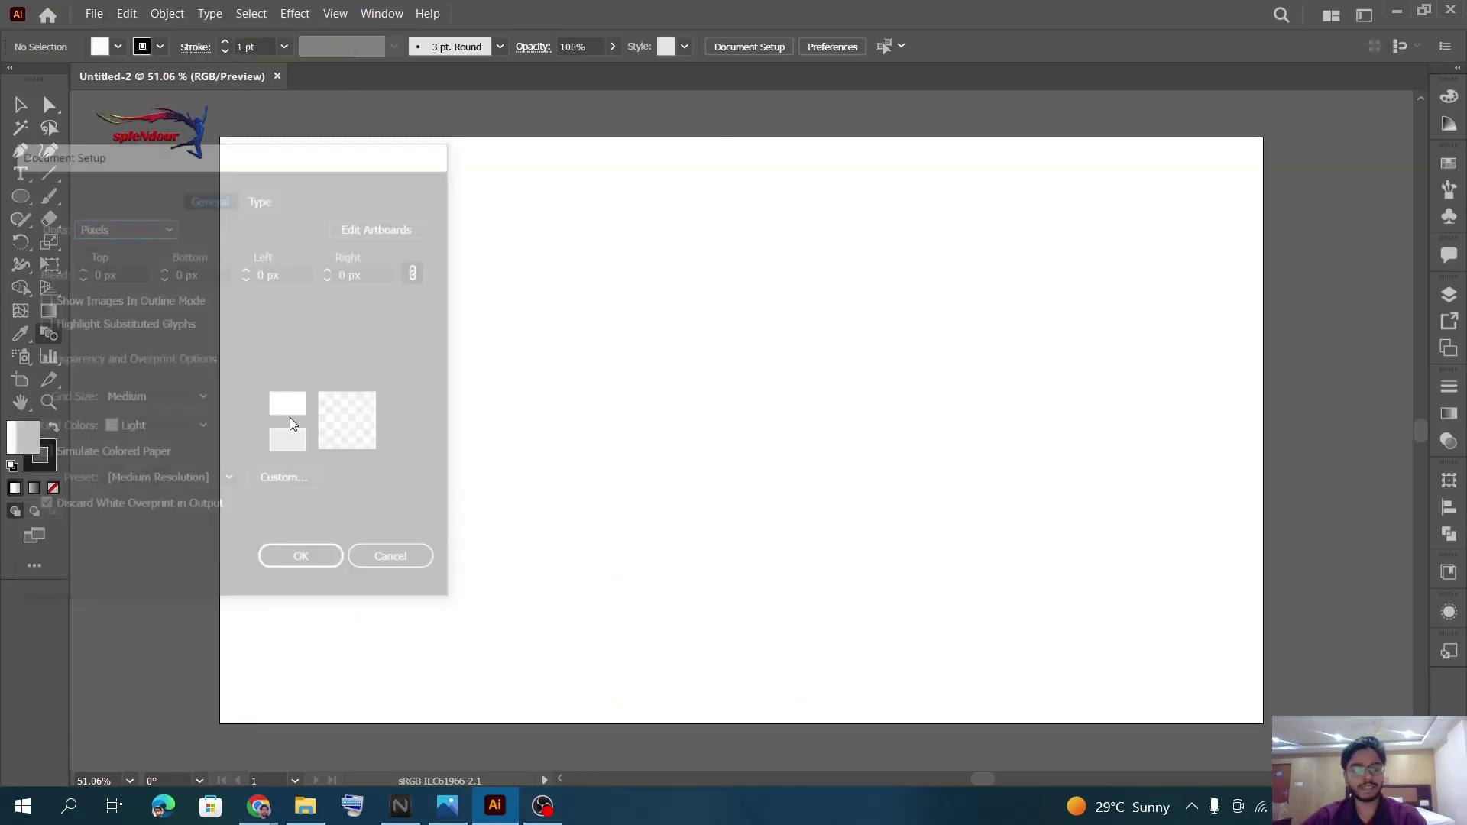
pyautogui.click(289, 405)
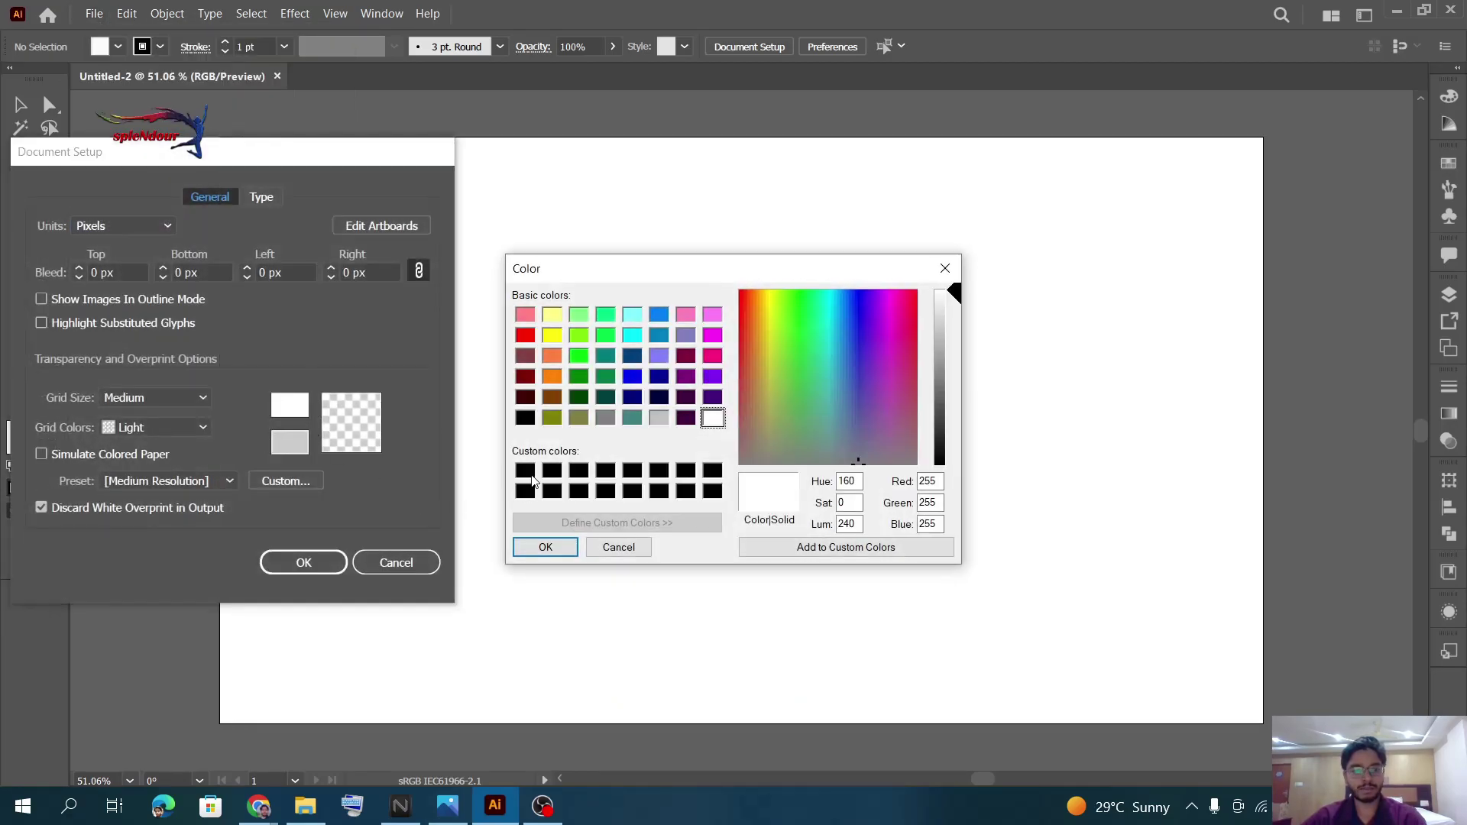
pyautogui.click(527, 473)
pyautogui.click(528, 548)
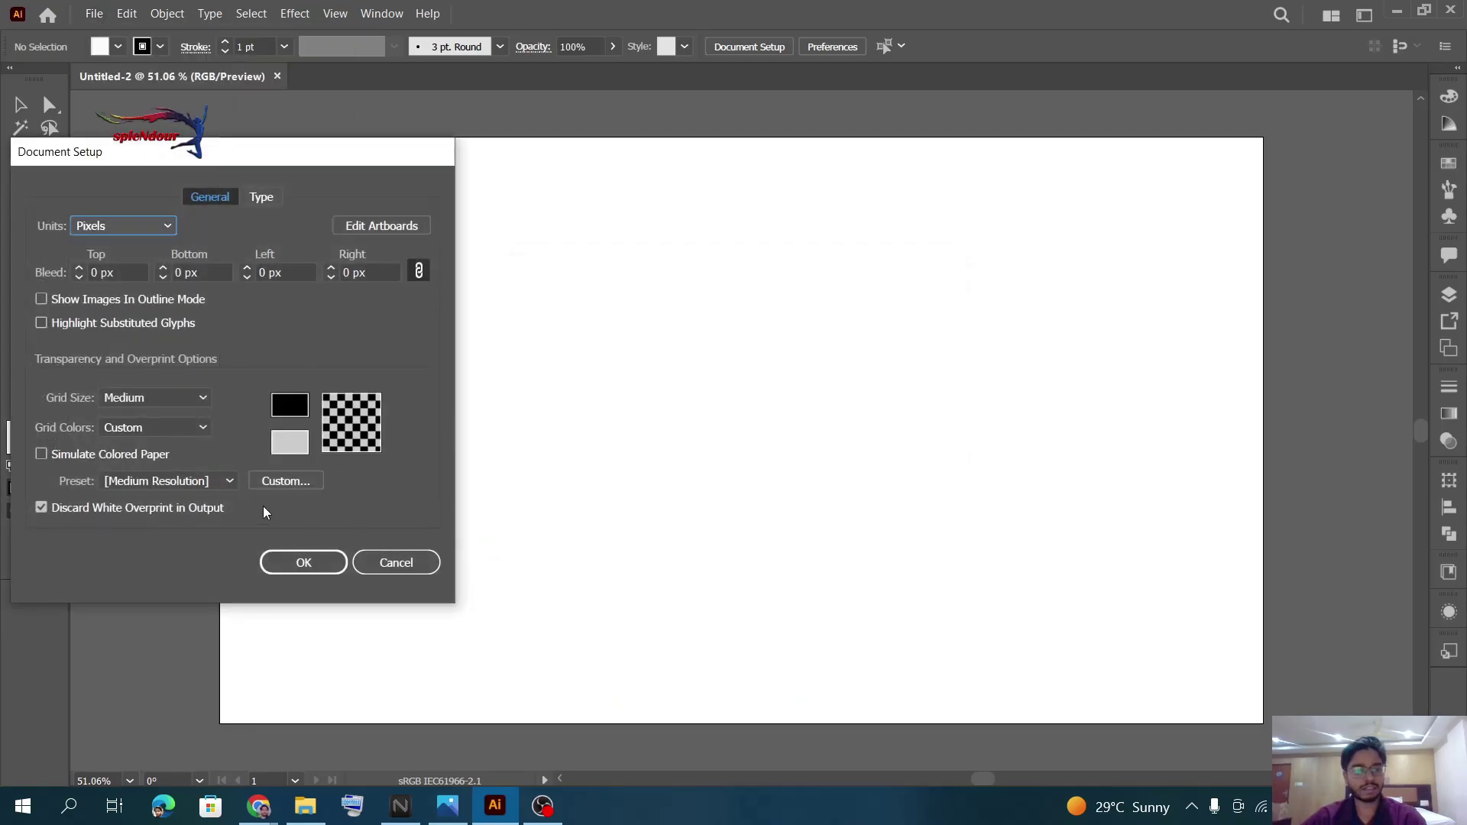
pyautogui.click(42, 452)
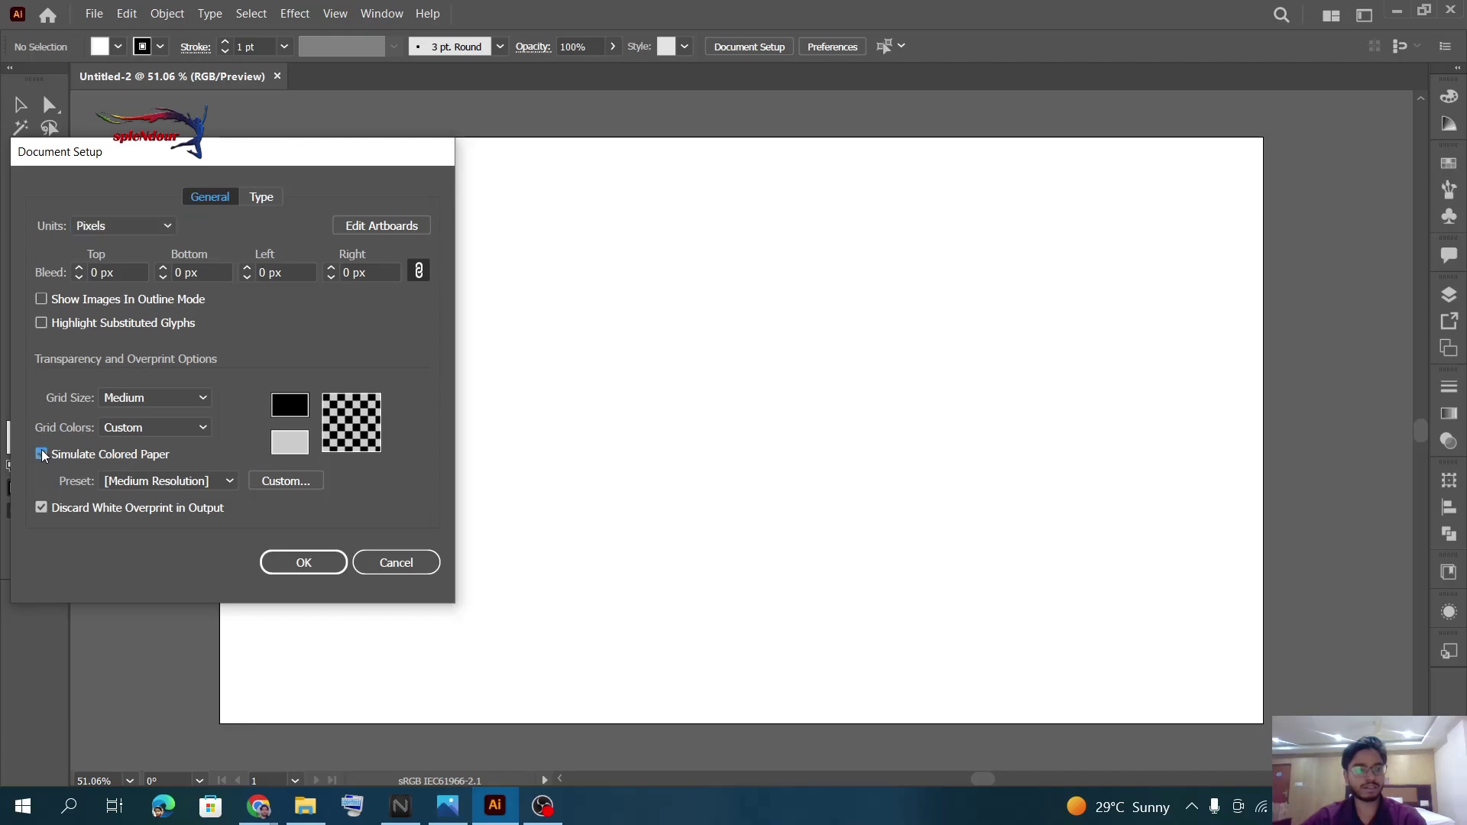
pyautogui.click(273, 567)
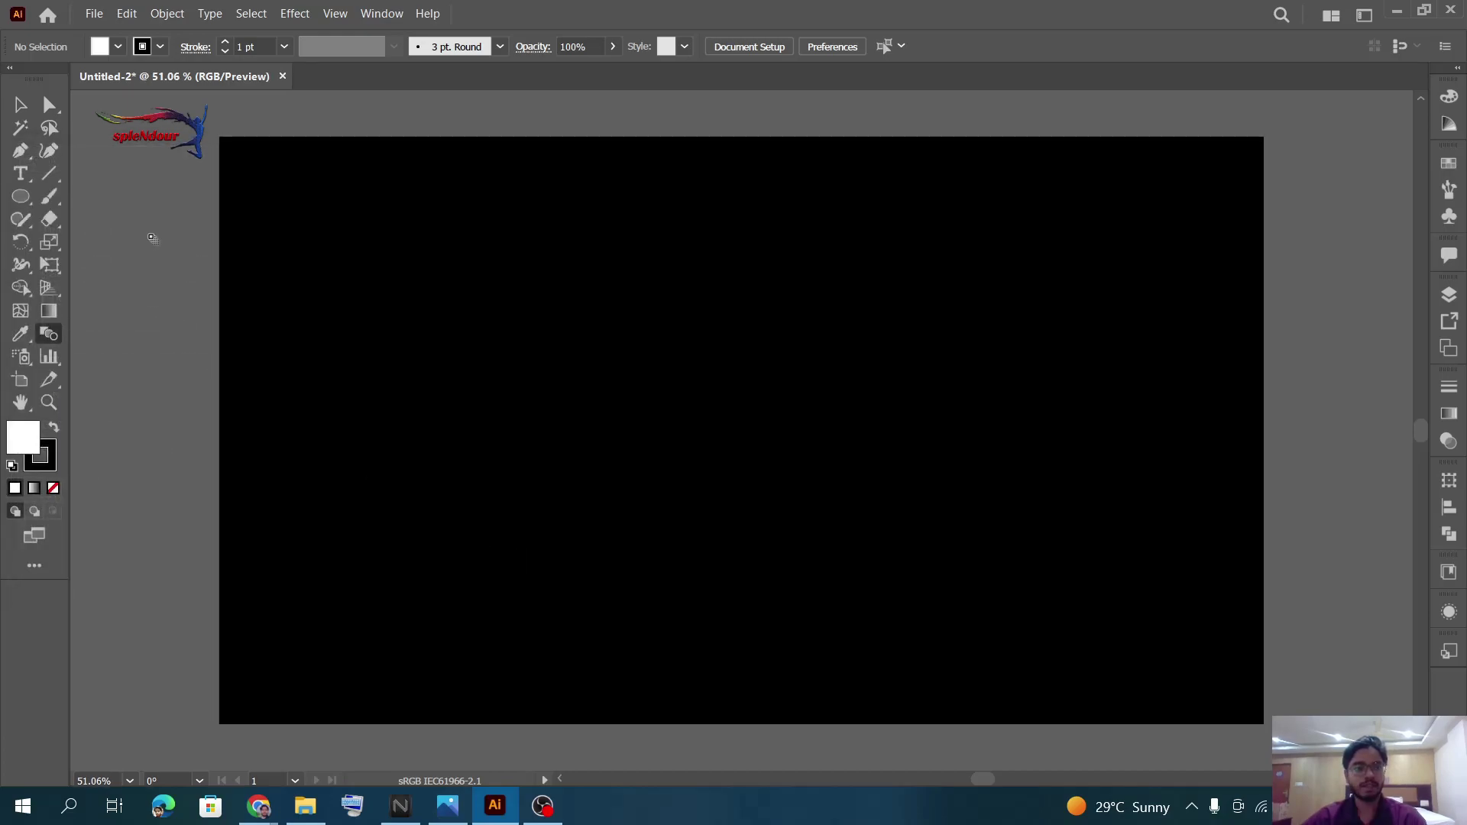
# - Draw a 59×59 px white circle near the upper left with stroke set to None
pyautogui.click(15, 201)
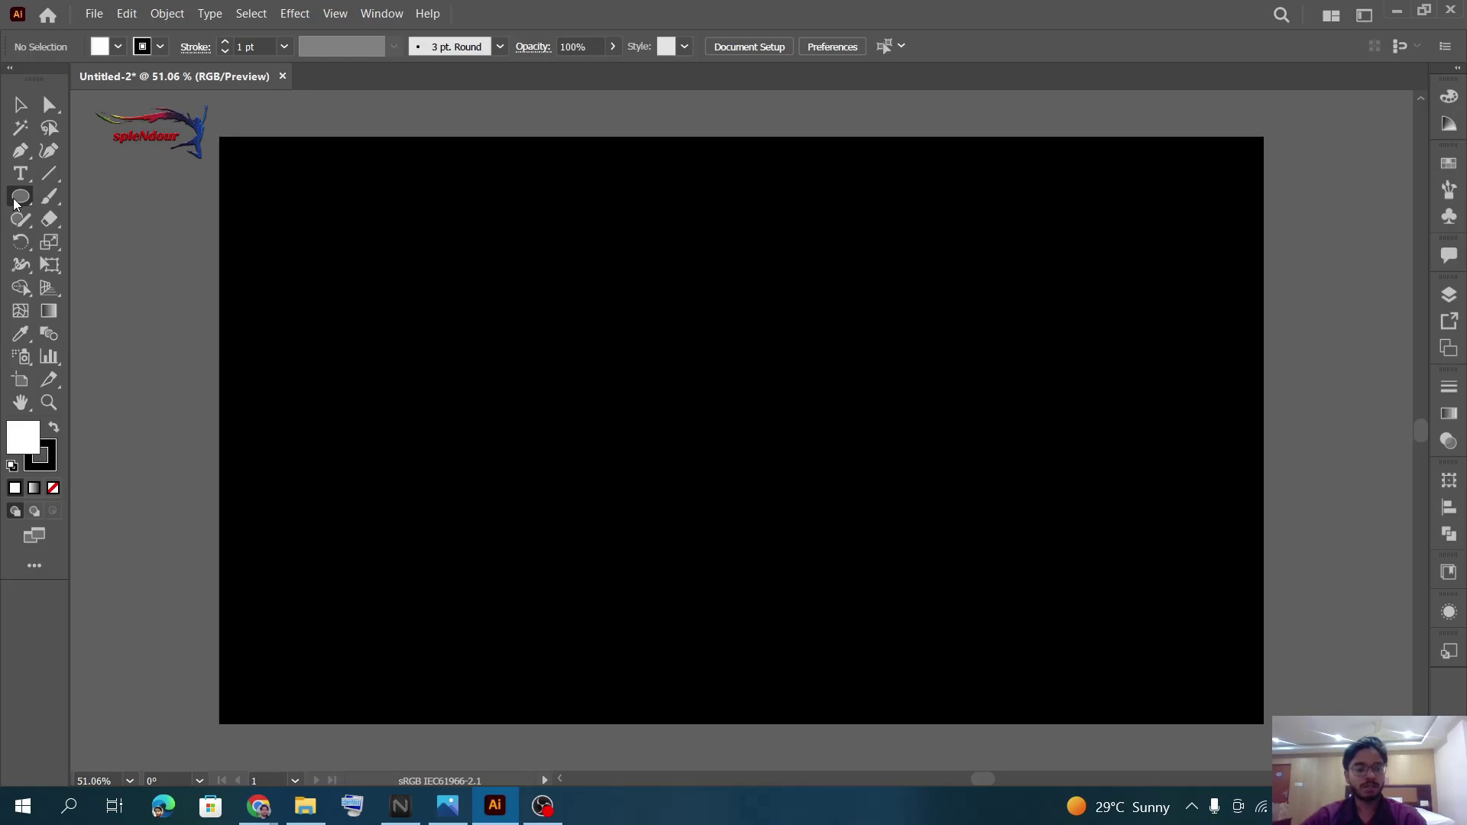
pyautogui.click(333, 209)
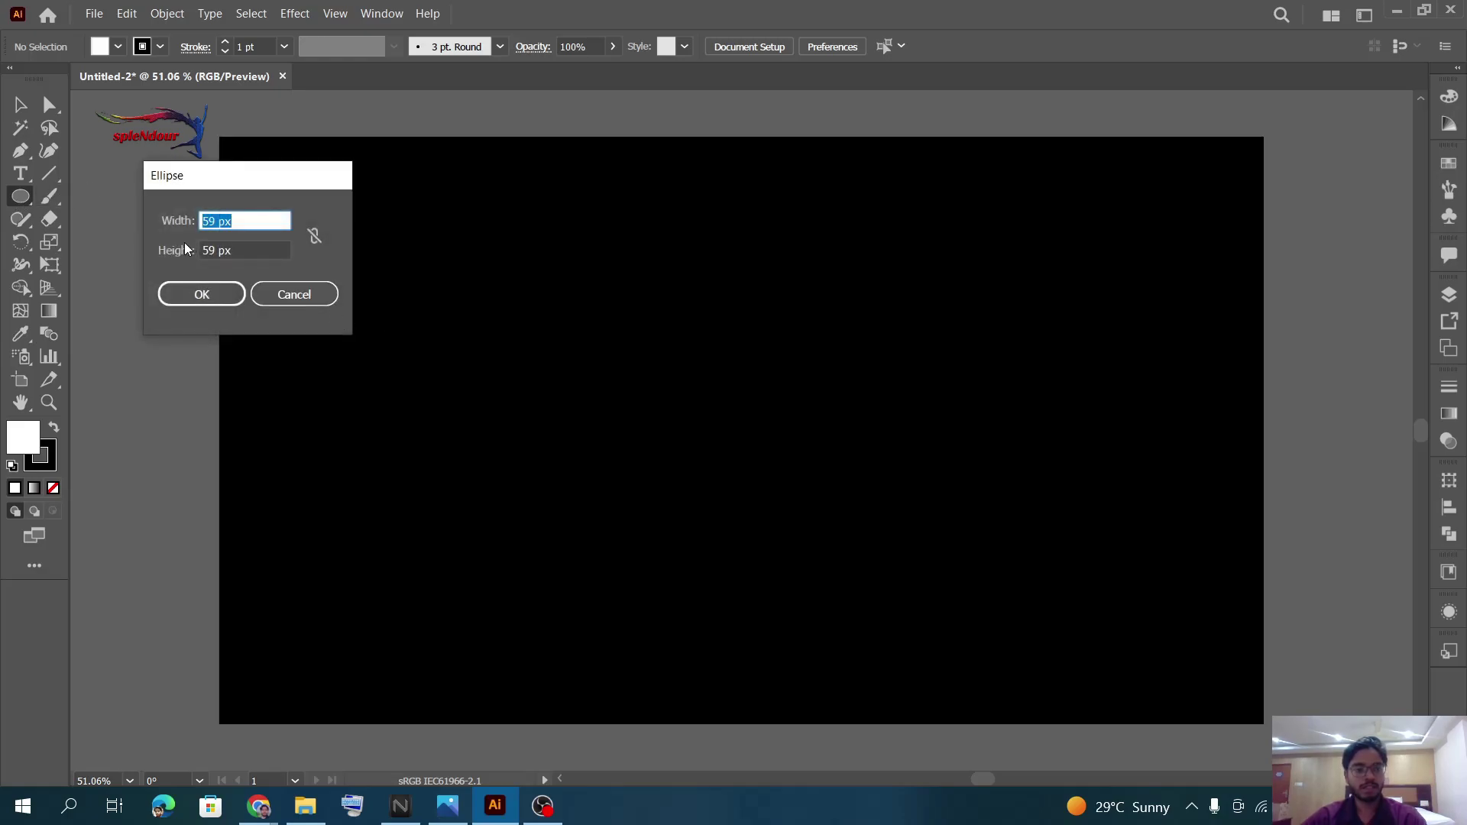
pyautogui.click(201, 294)
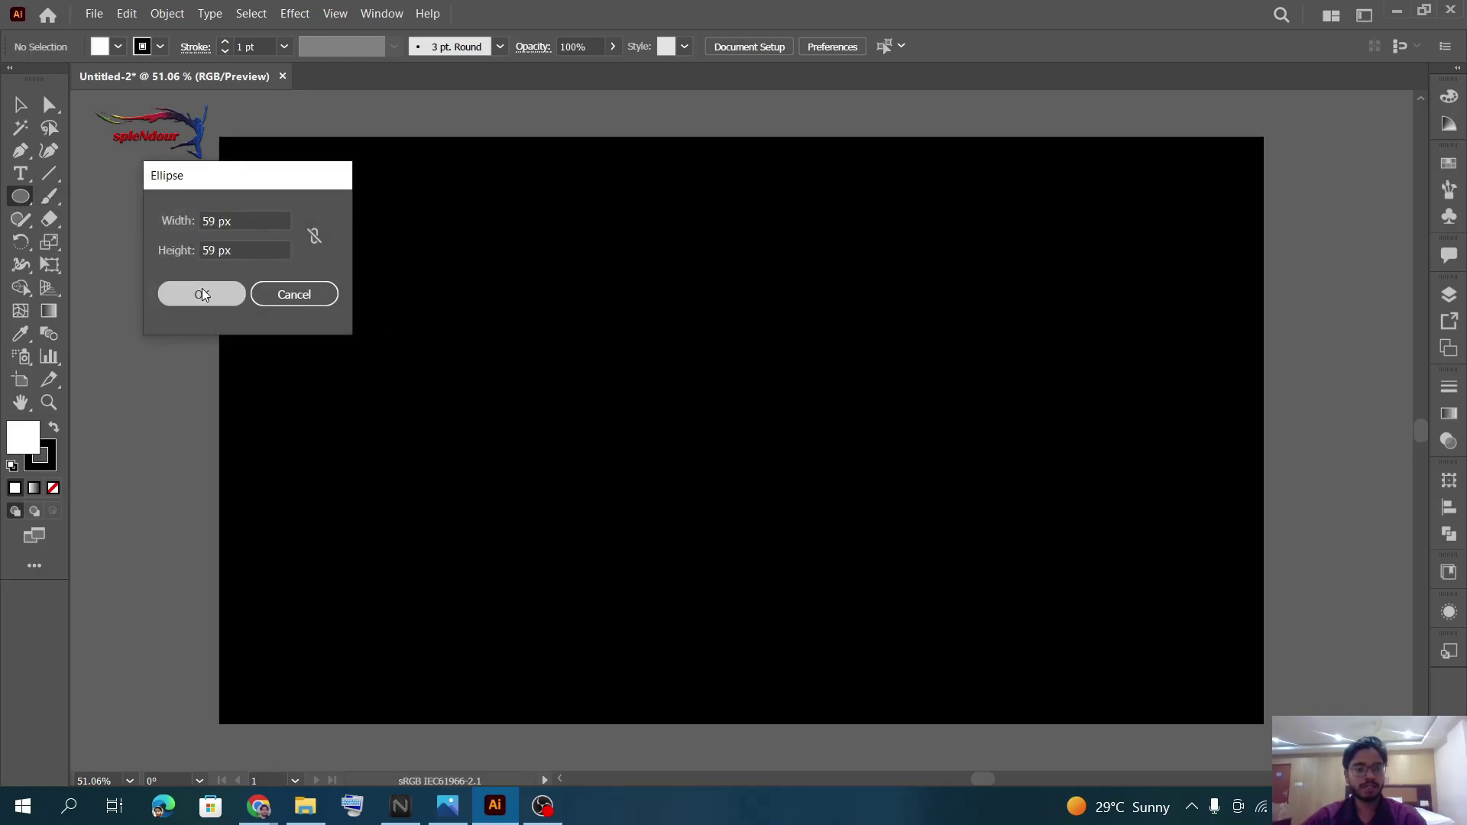
pyautogui.click(160, 50)
pyautogui.click(12, 79)
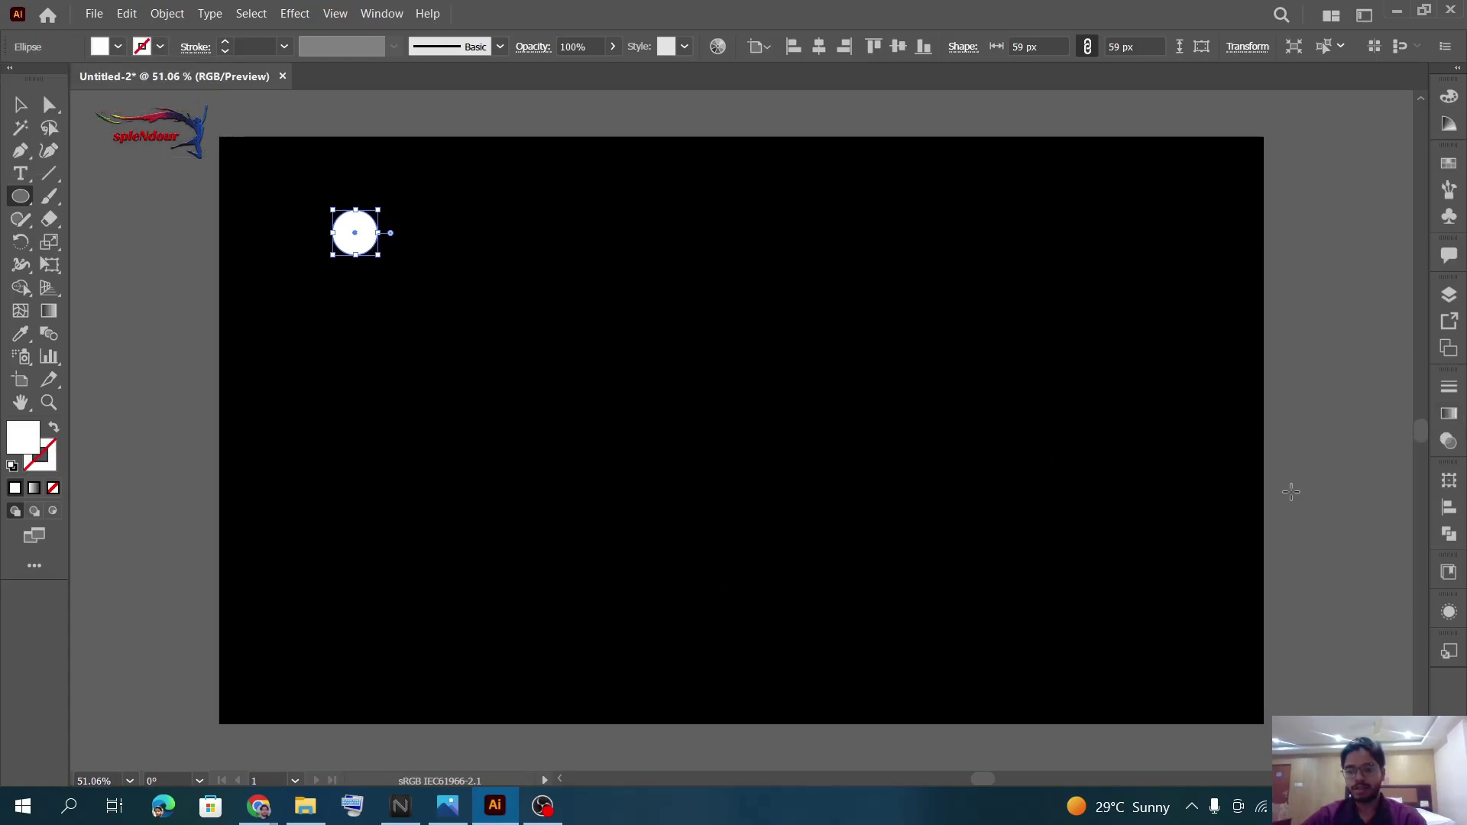
# - Apply a linear gradient fill to the circle with magenta right stop and cyan left stop
pyautogui.click(1448, 414)
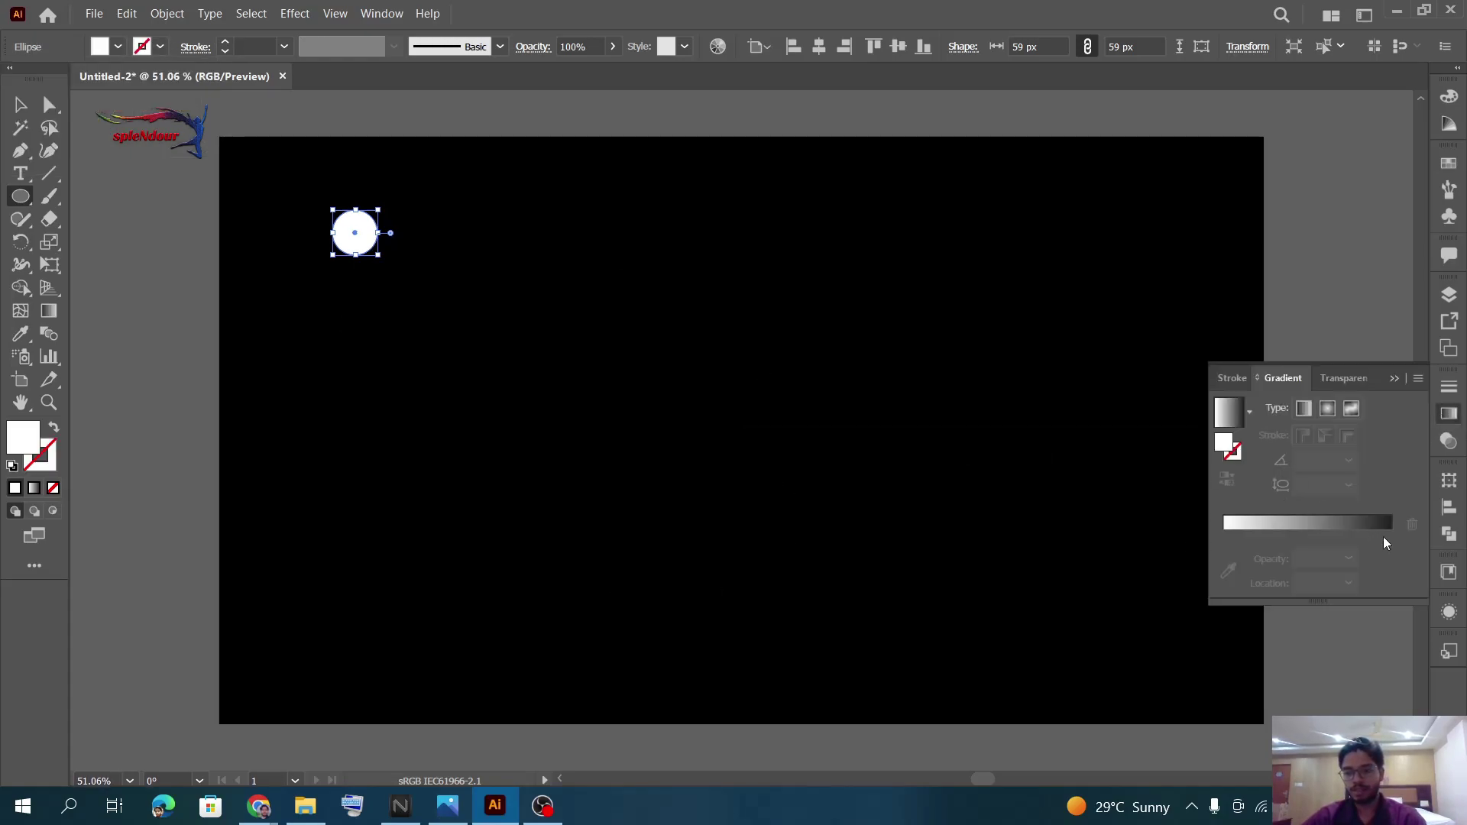
pyautogui.click(1388, 557)
pyautogui.click(1391, 558)
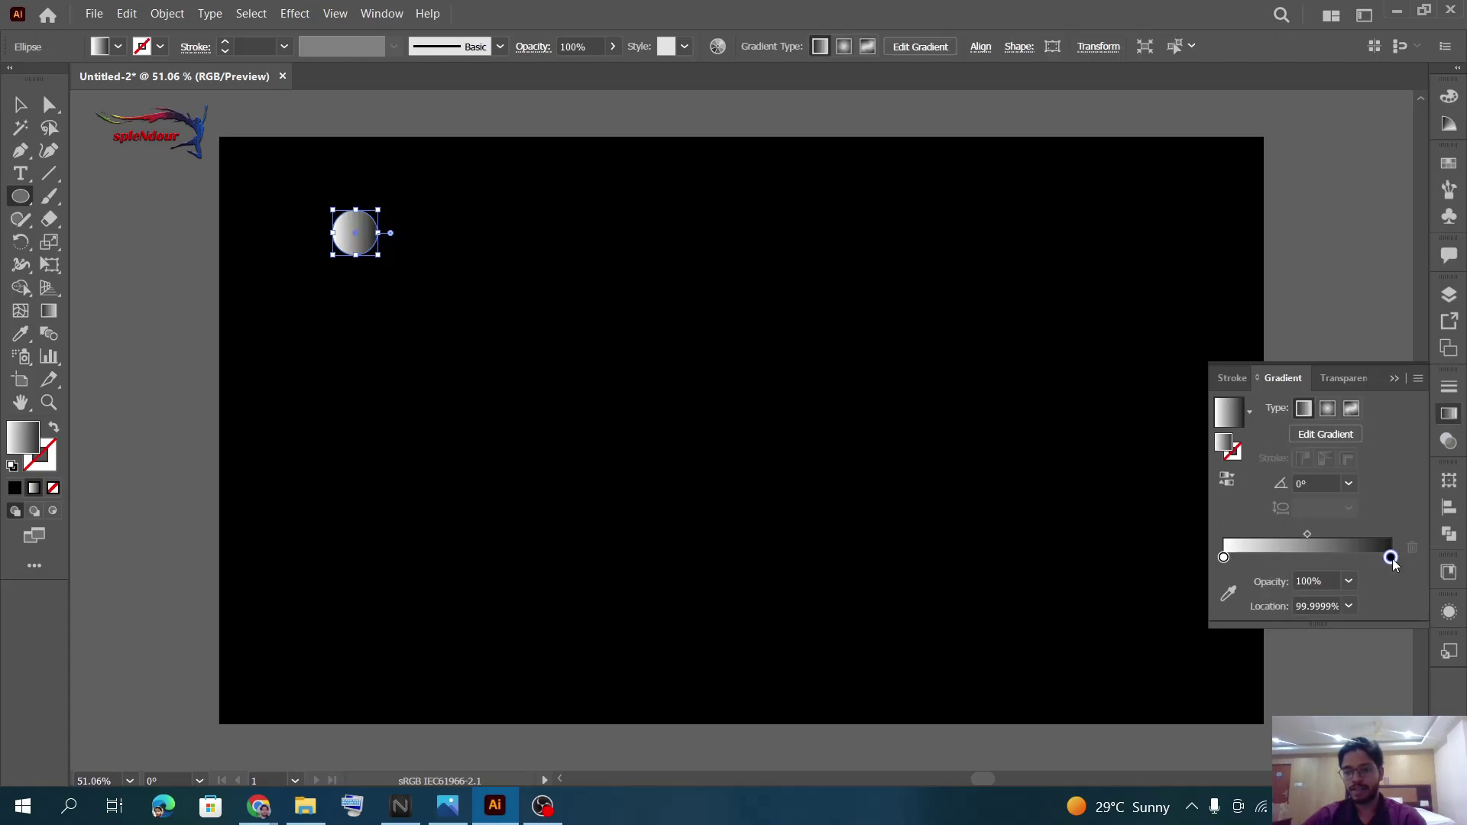
pyautogui.doubleClick(1391, 558)
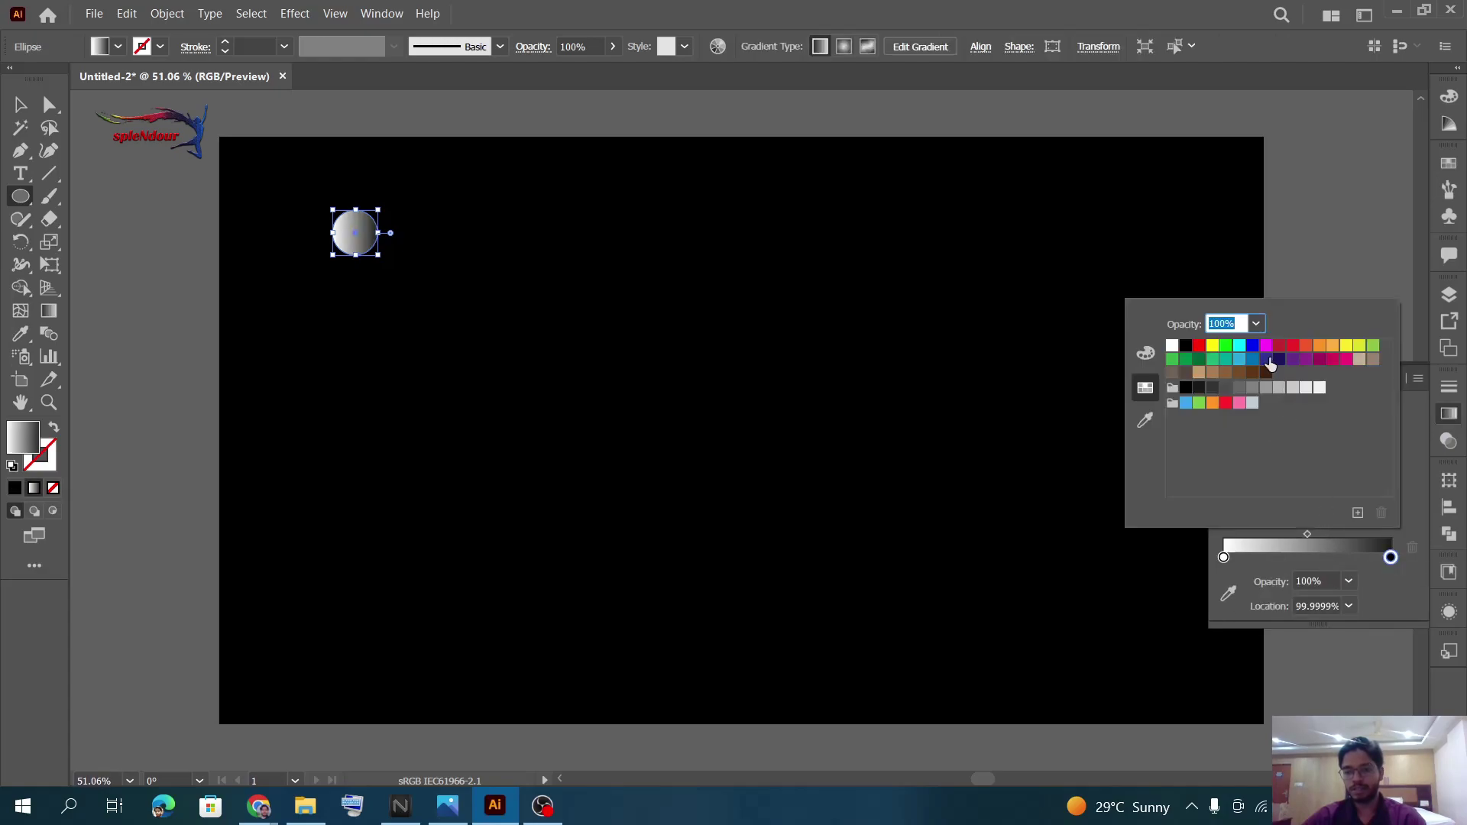
pyautogui.click(1266, 349)
pyautogui.click(1371, 583)
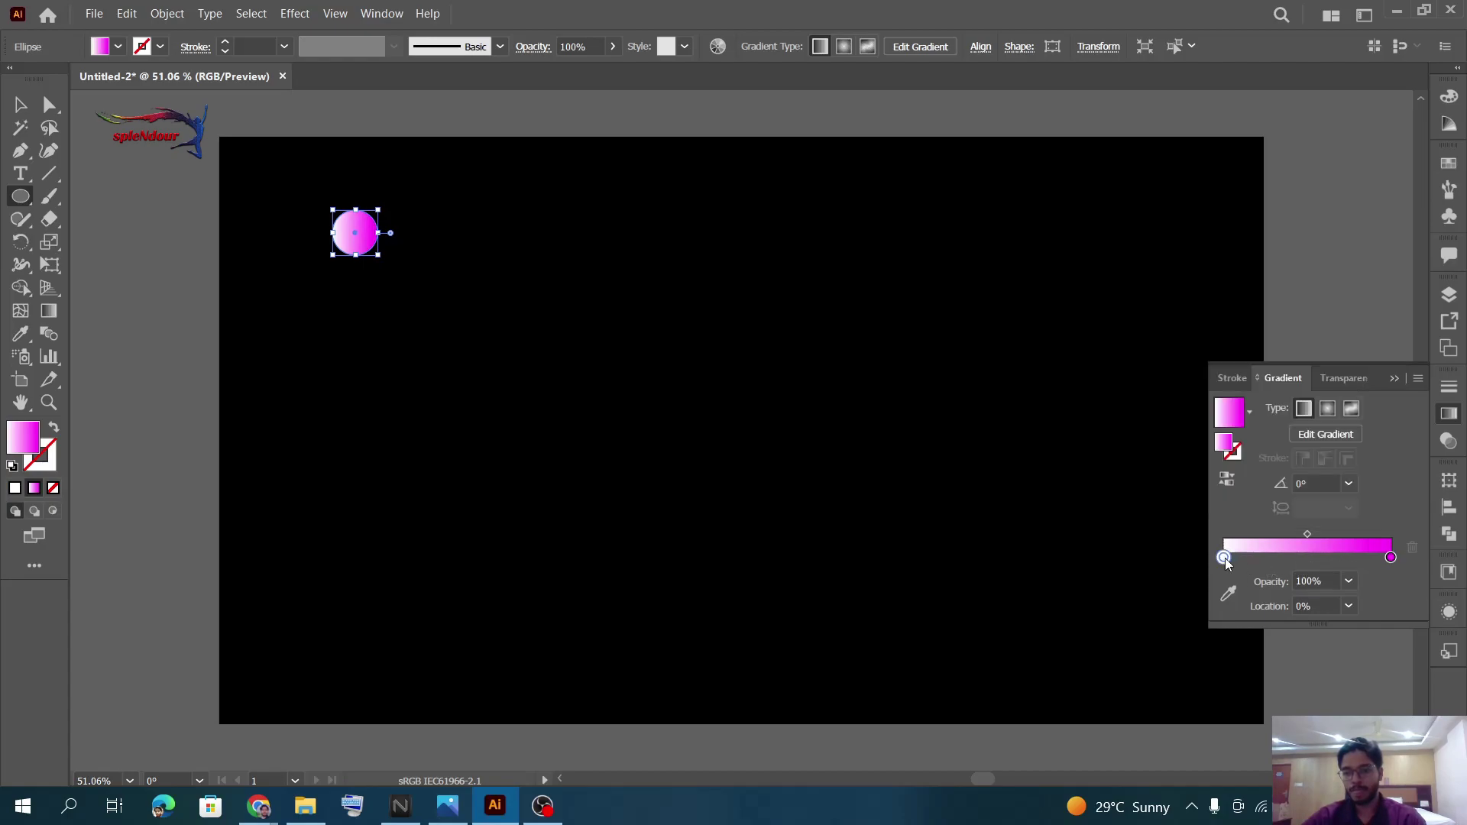
pyautogui.doubleClick(1225, 558)
pyautogui.click(1239, 348)
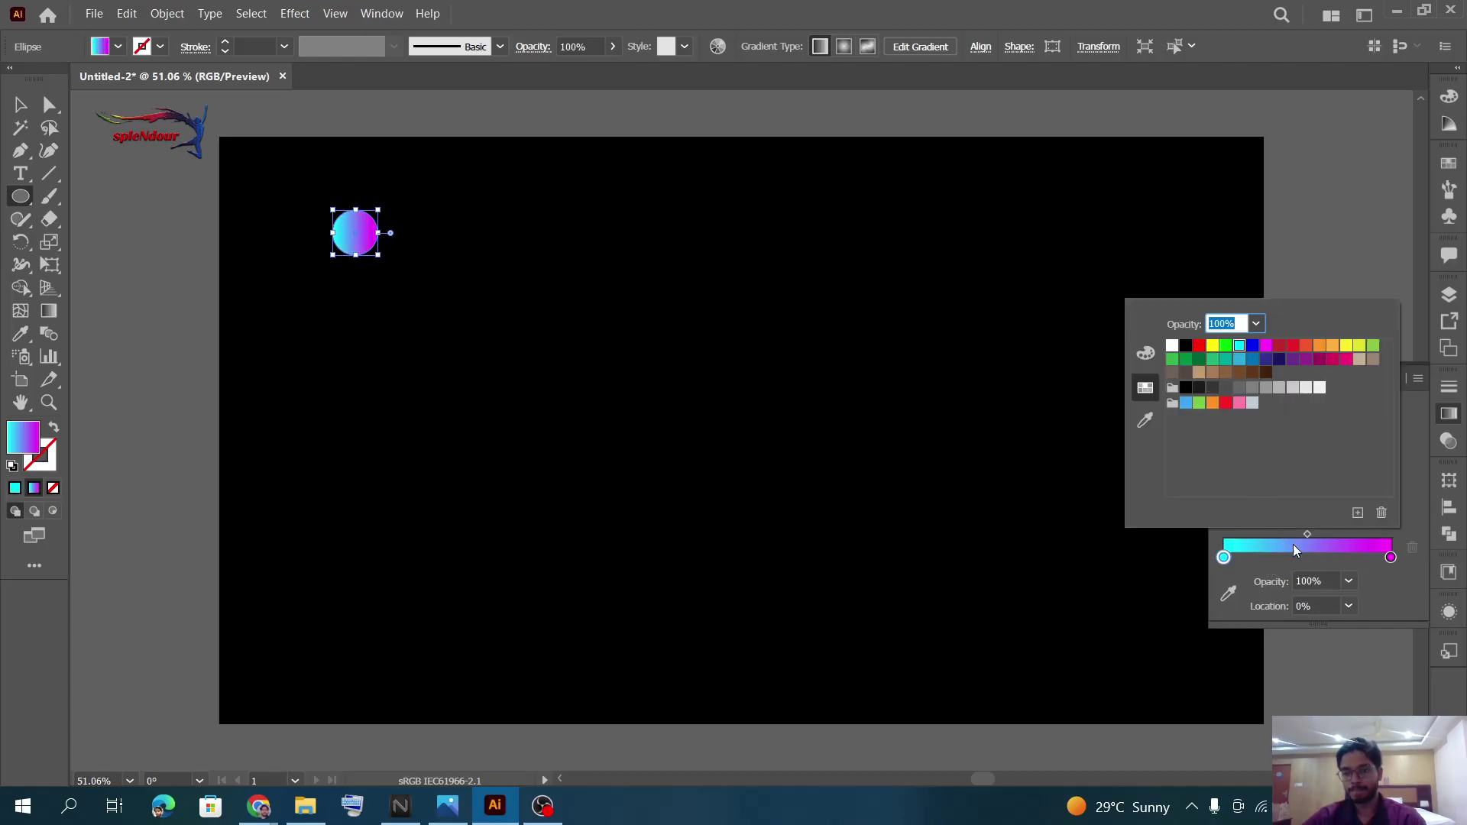
pyautogui.press('Escape')
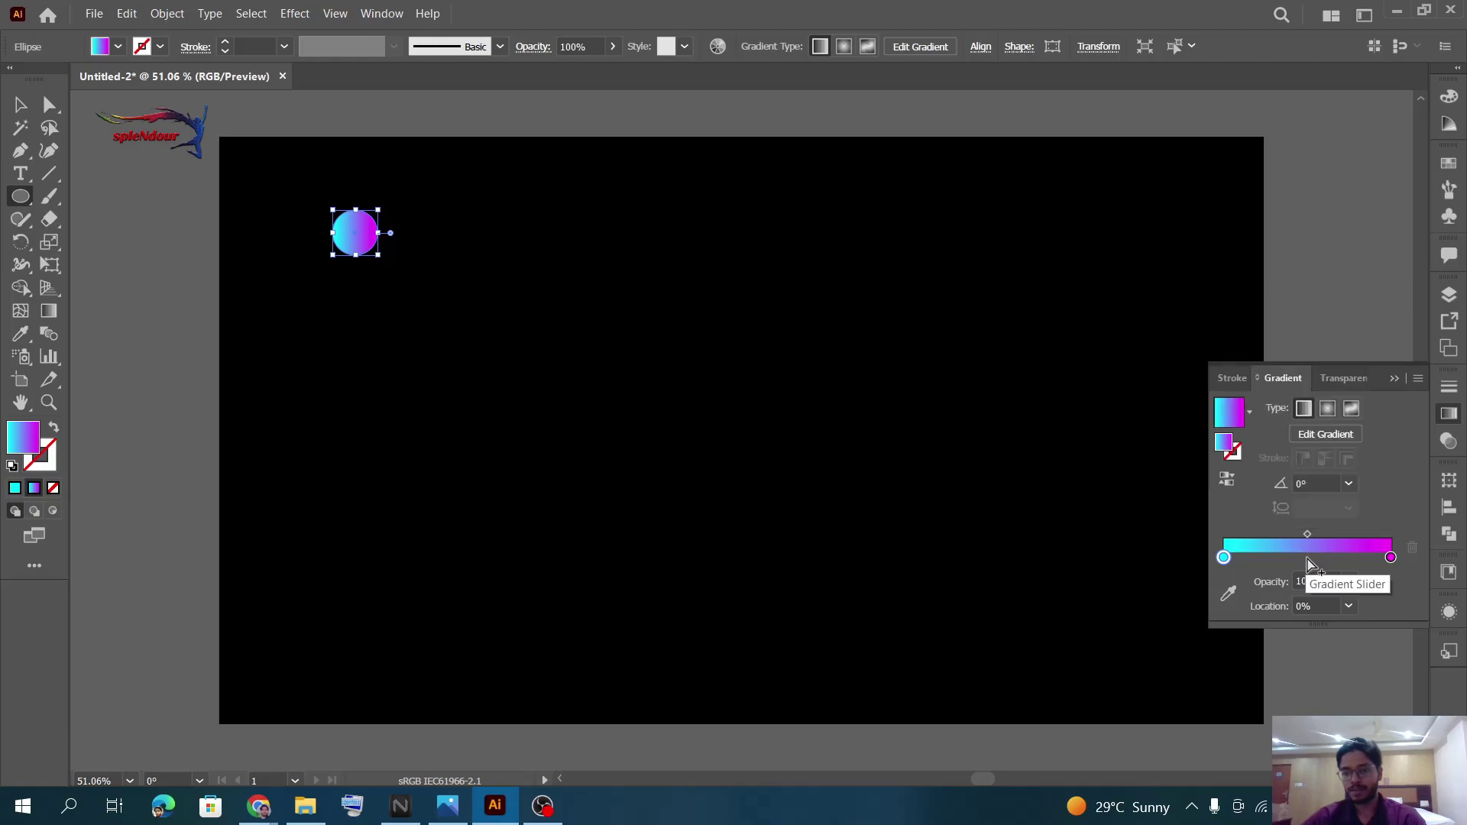
# - Add a blue middle stop, nudge both midpoints outward, and set the gradient angle to -90°
pyautogui.click(1306, 559)
pyautogui.doubleClick(1307, 557)
pyautogui.click(1250, 359)
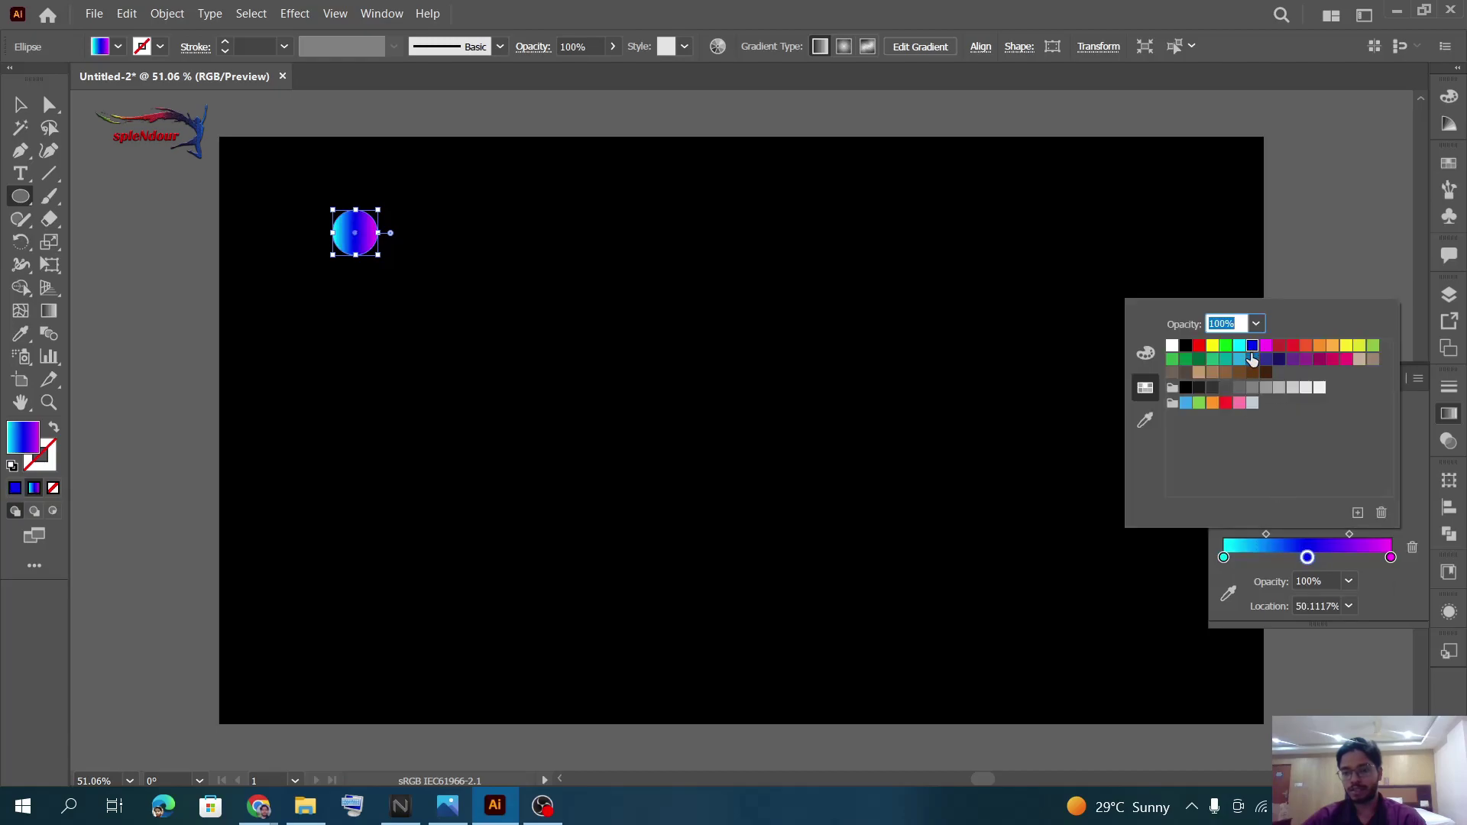
pyautogui.click(1381, 575)
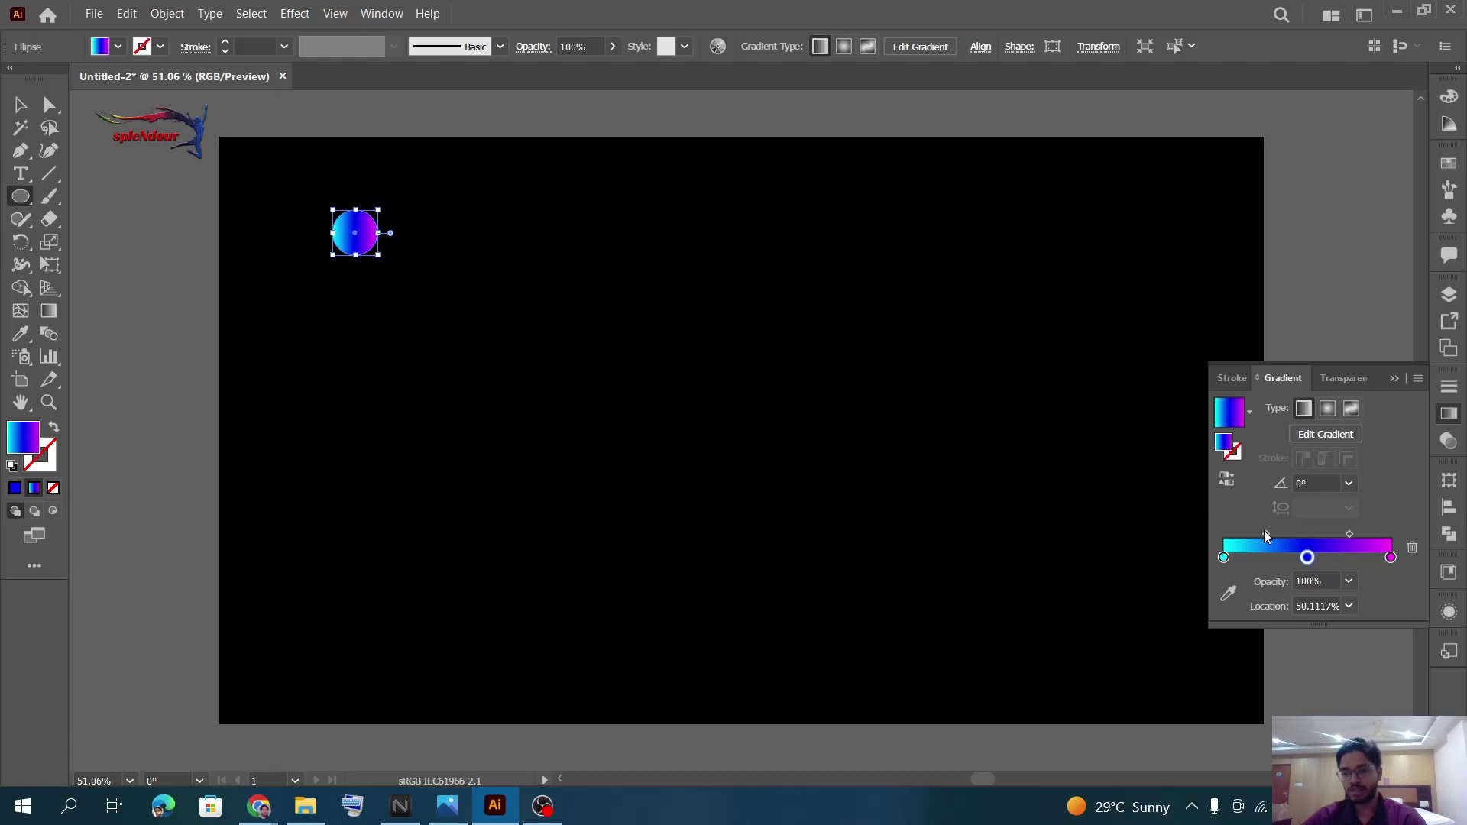
pyautogui.moveTo(1264, 533); pyautogui.dragTo(1254, 534)
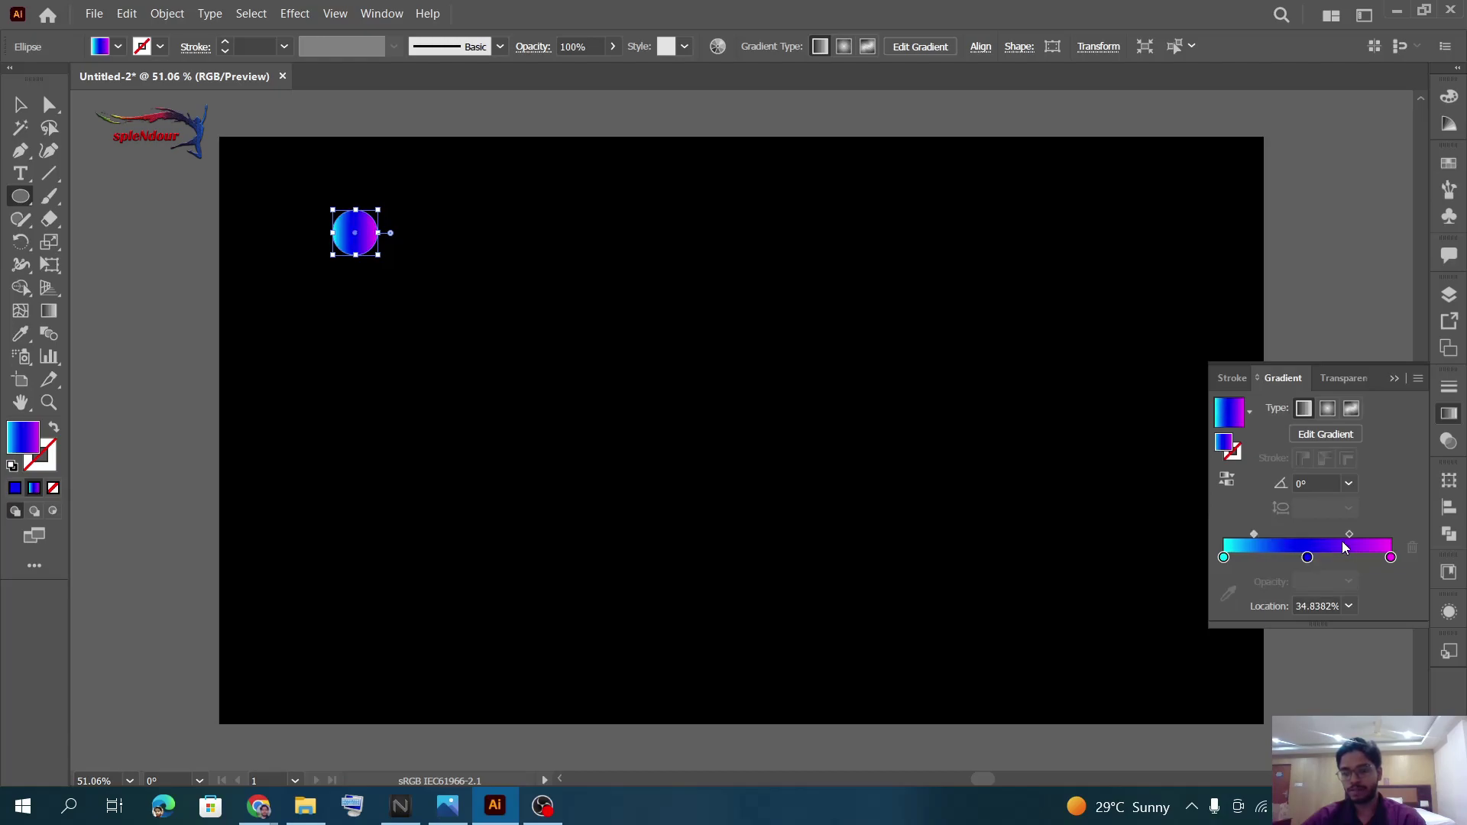
pyautogui.moveTo(1351, 535); pyautogui.dragTo(1357, 534)
pyautogui.click(1348, 486)
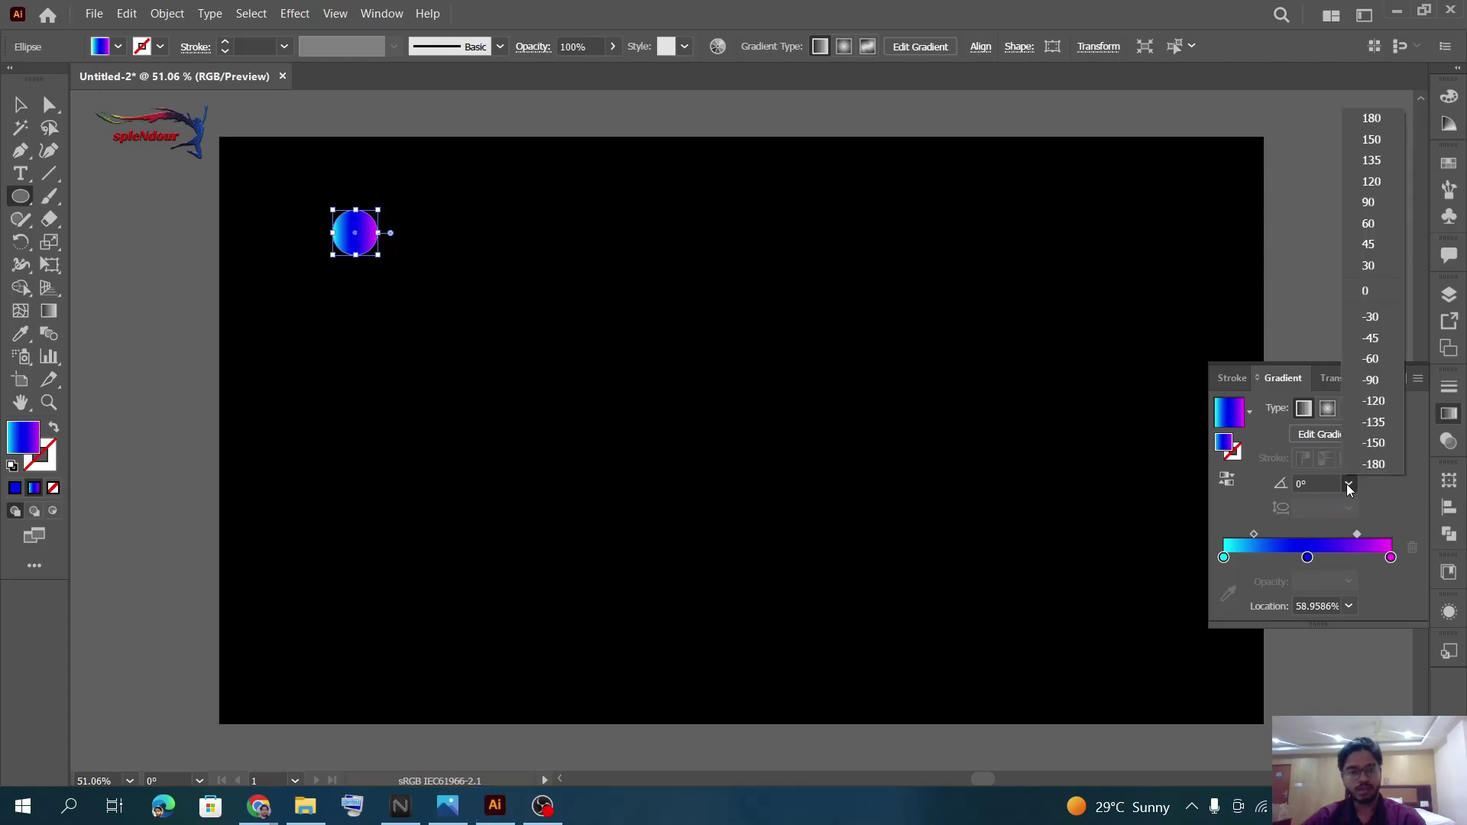
pyautogui.click(1372, 380)
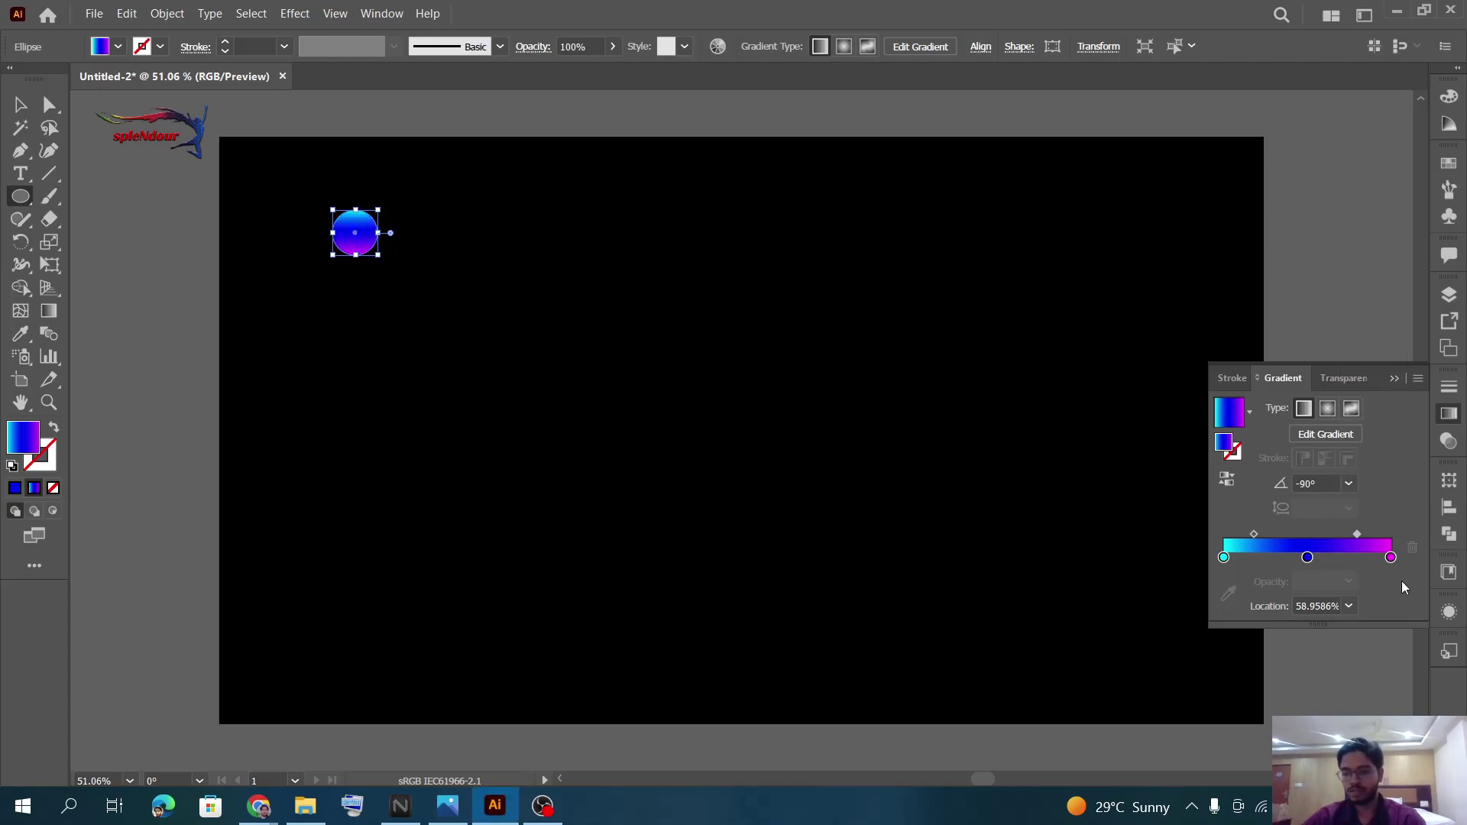
pyautogui.click(1450, 413)
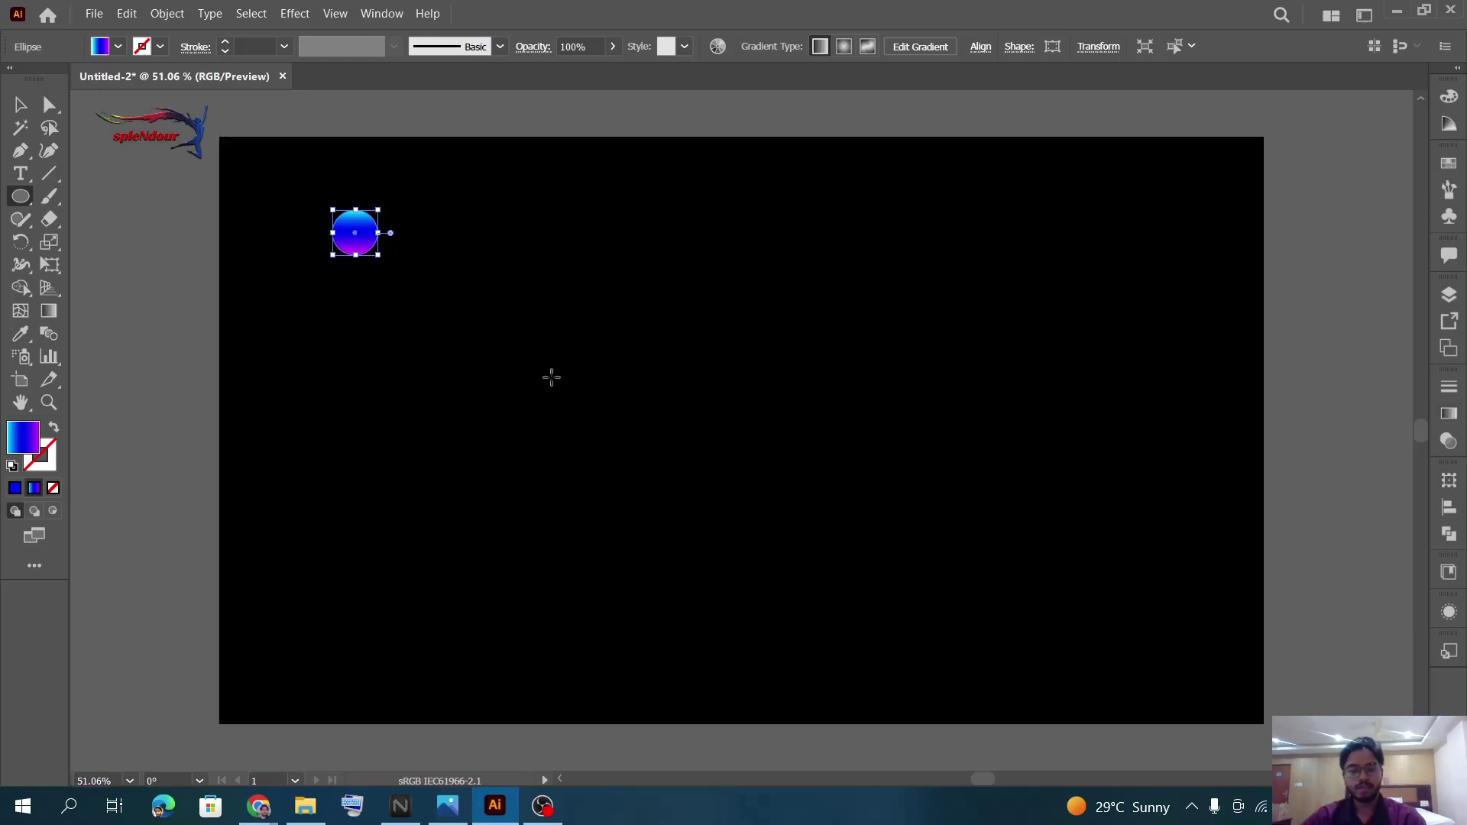
# - Duplicate the gradient circle straight down about 425 px and select both circles
pyautogui.press('v')
pyautogui.click(421, 329)
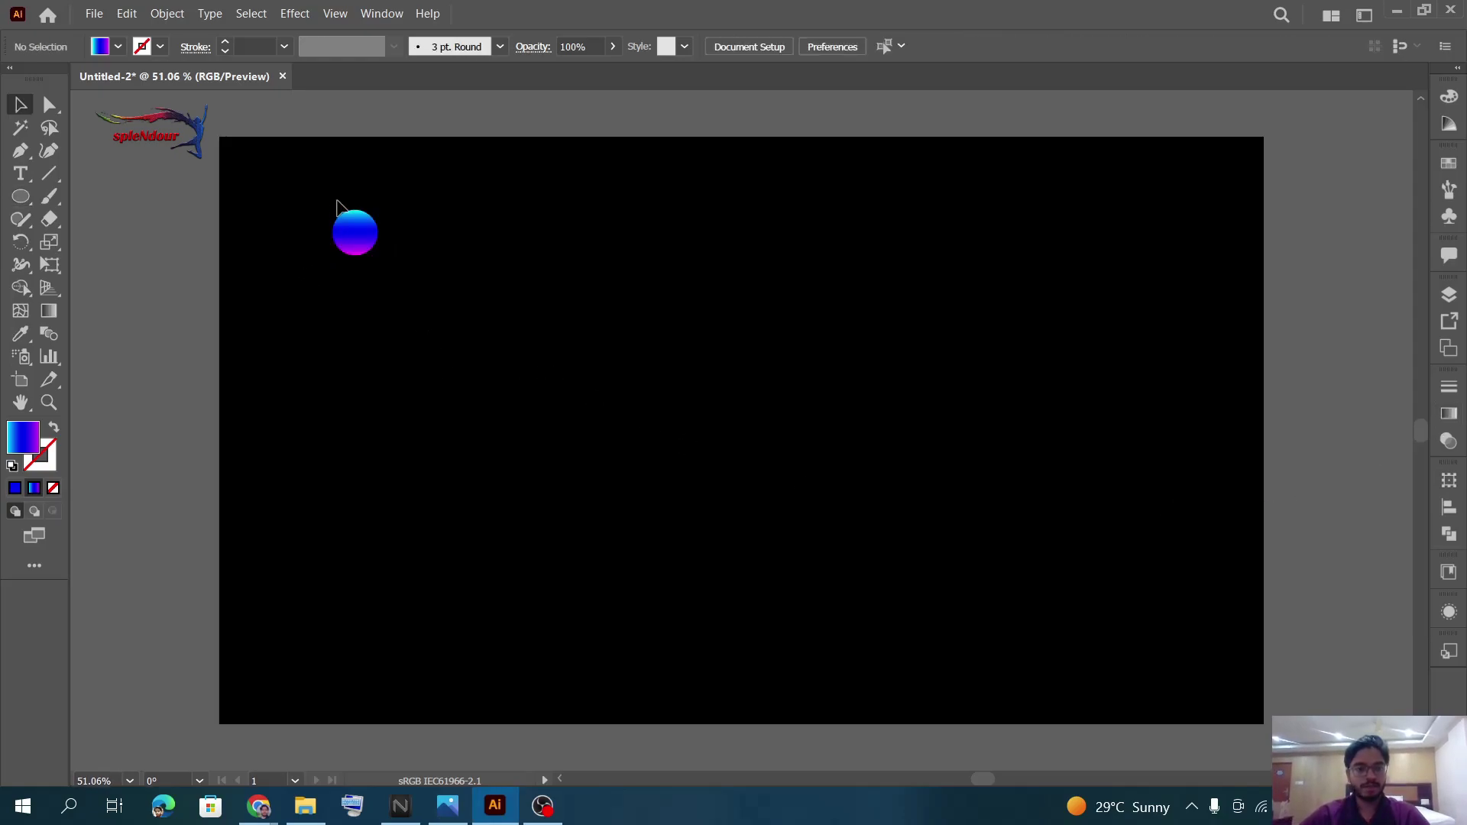
pyautogui.moveTo(331, 205)
pyautogui.mouseDown()
pyautogui.moveTo(389, 283)
pyautogui.moveTo(366, 403)
pyautogui.moveTo(370, 567)
pyautogui.mouseUp()
pyautogui.click(479, 478)
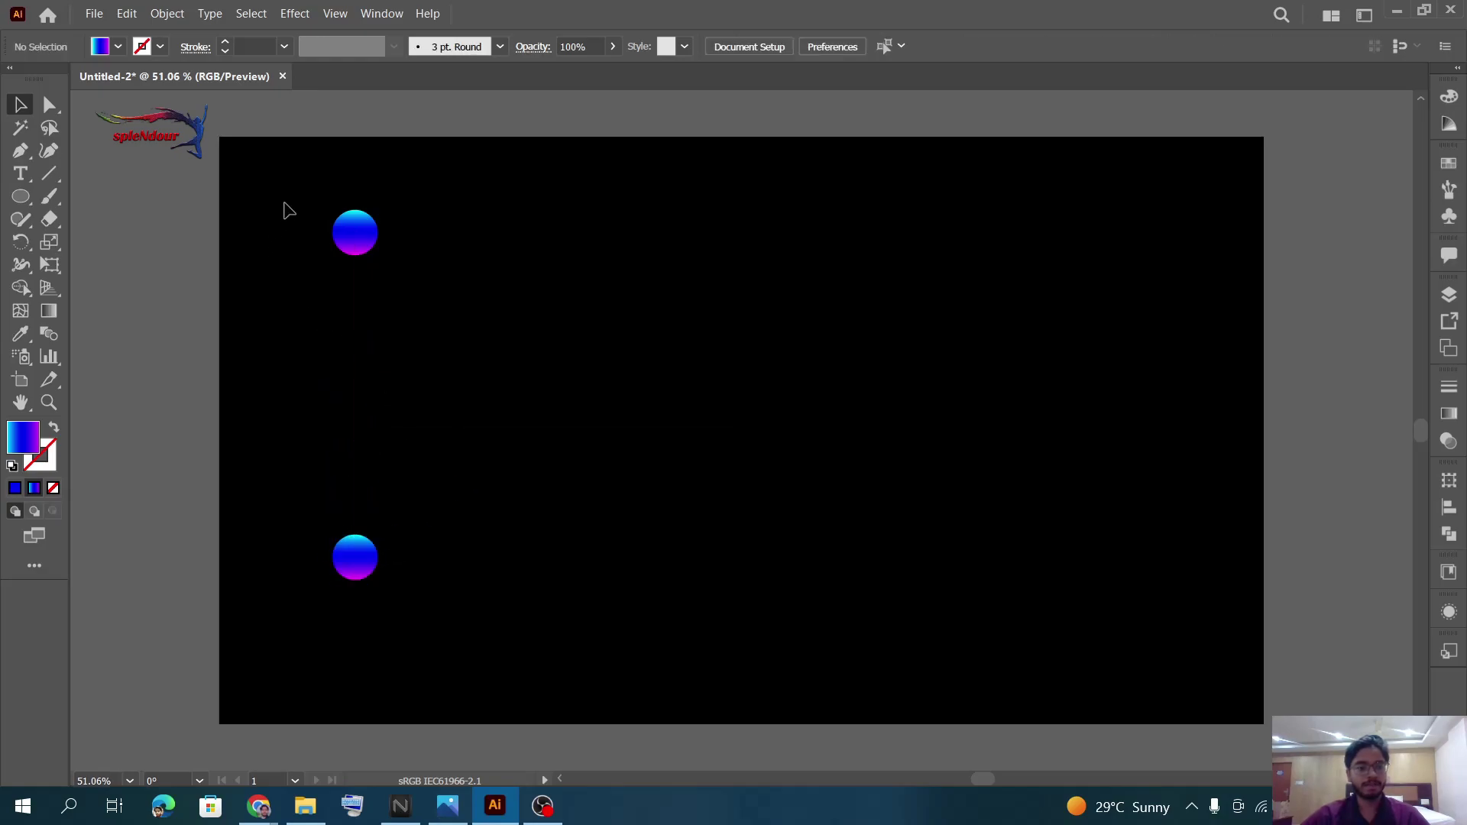
pyautogui.moveTo(286, 210); pyautogui.dragTo(498, 616)
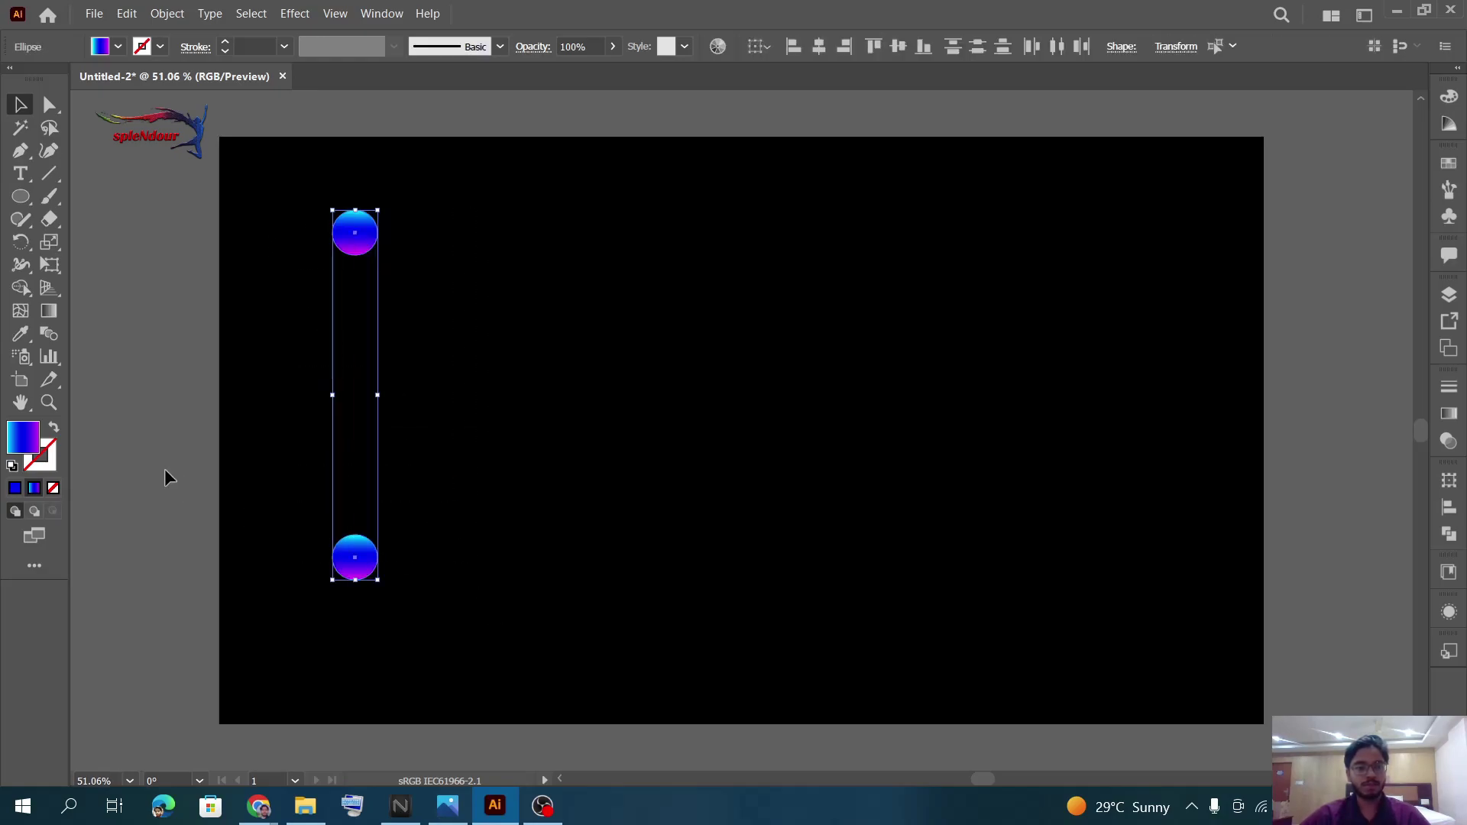
# - Set blend spacing to Specified Distance 1.5 px and blend the top and bottom circles
pyautogui.doubleClick(49, 332)
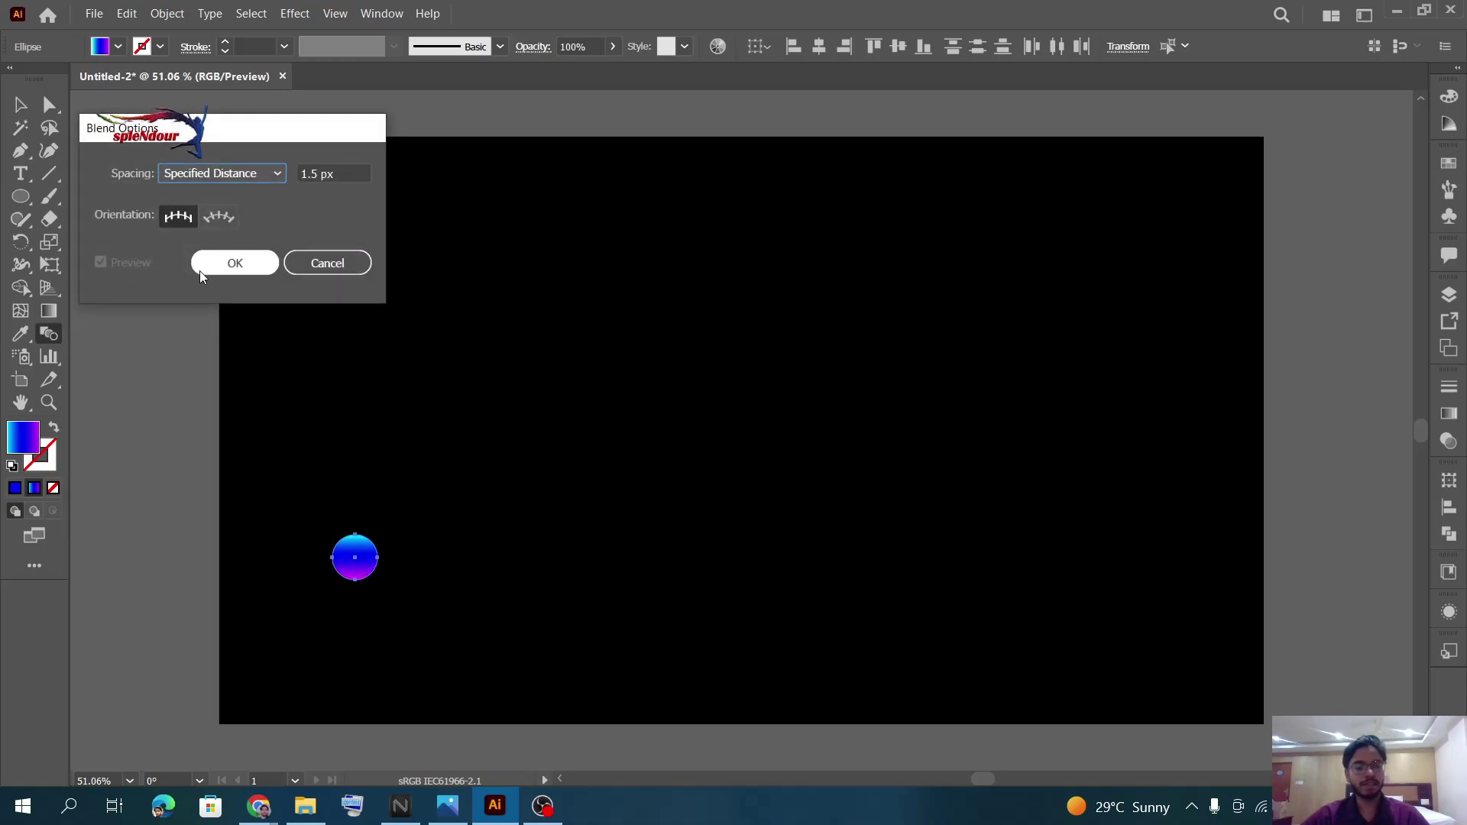
pyautogui.click(265, 172)
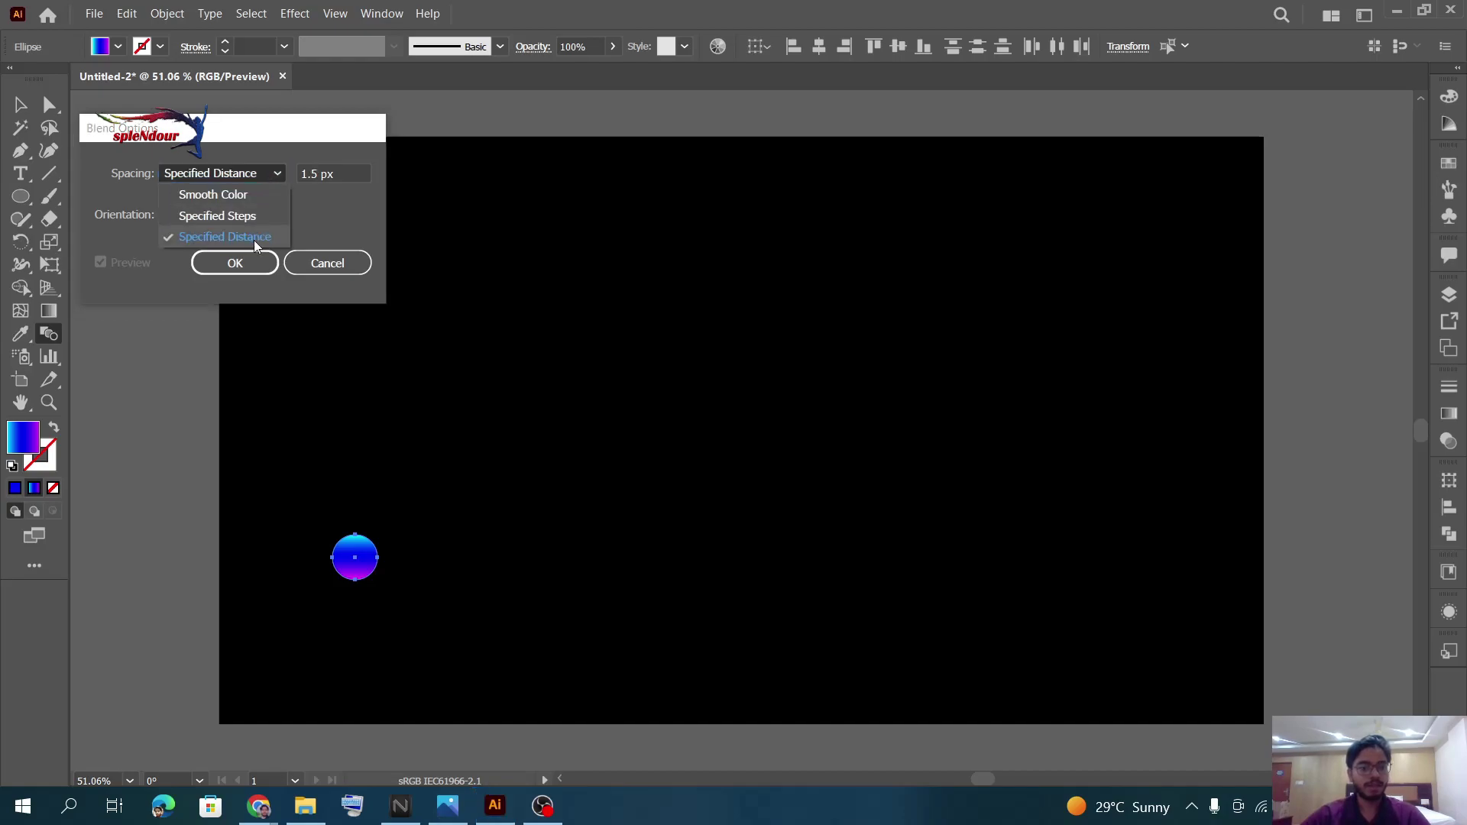
pyautogui.click(254, 240)
pyautogui.click(321, 173)
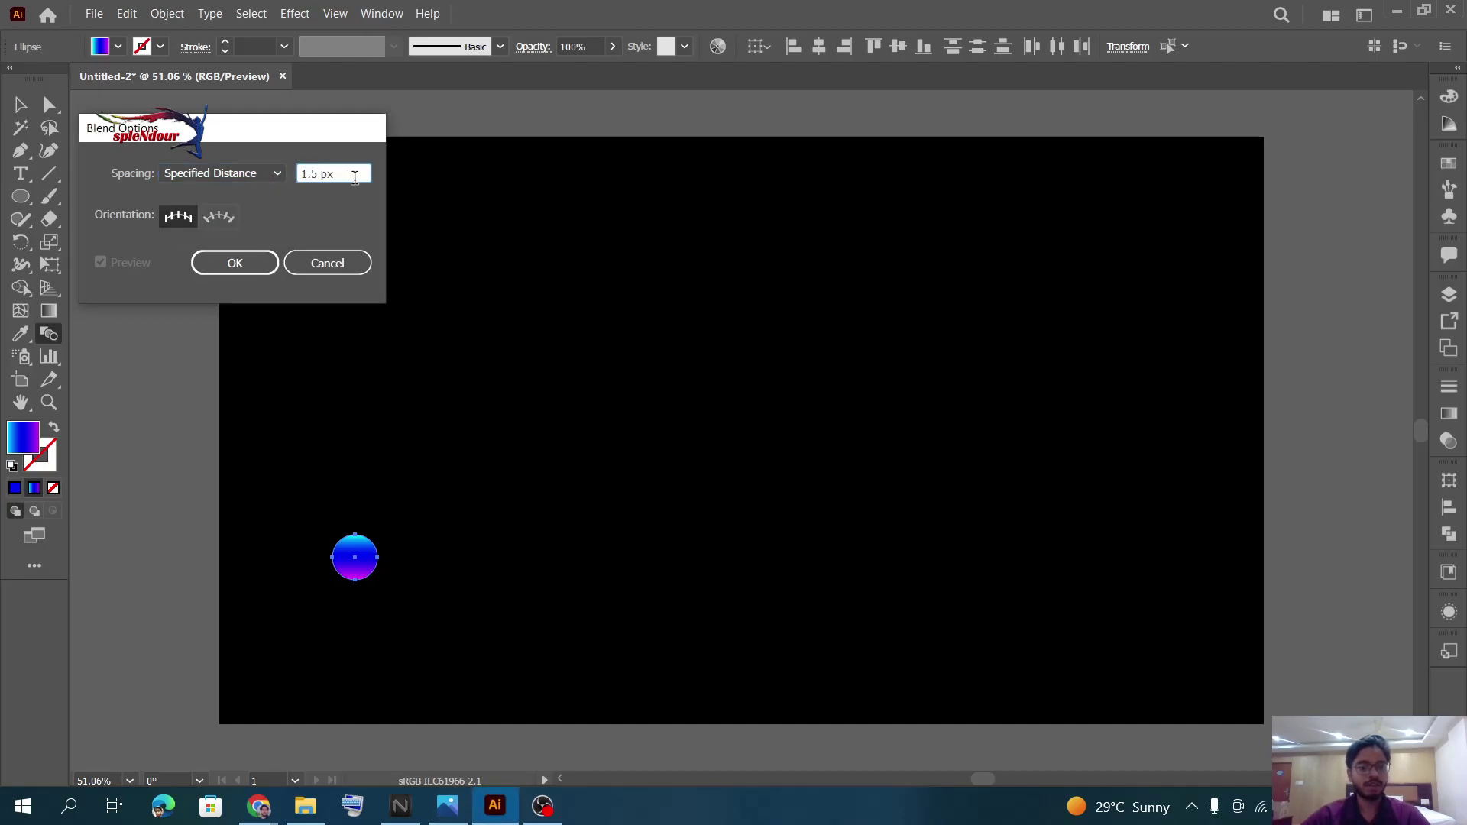
pyautogui.click(236, 263)
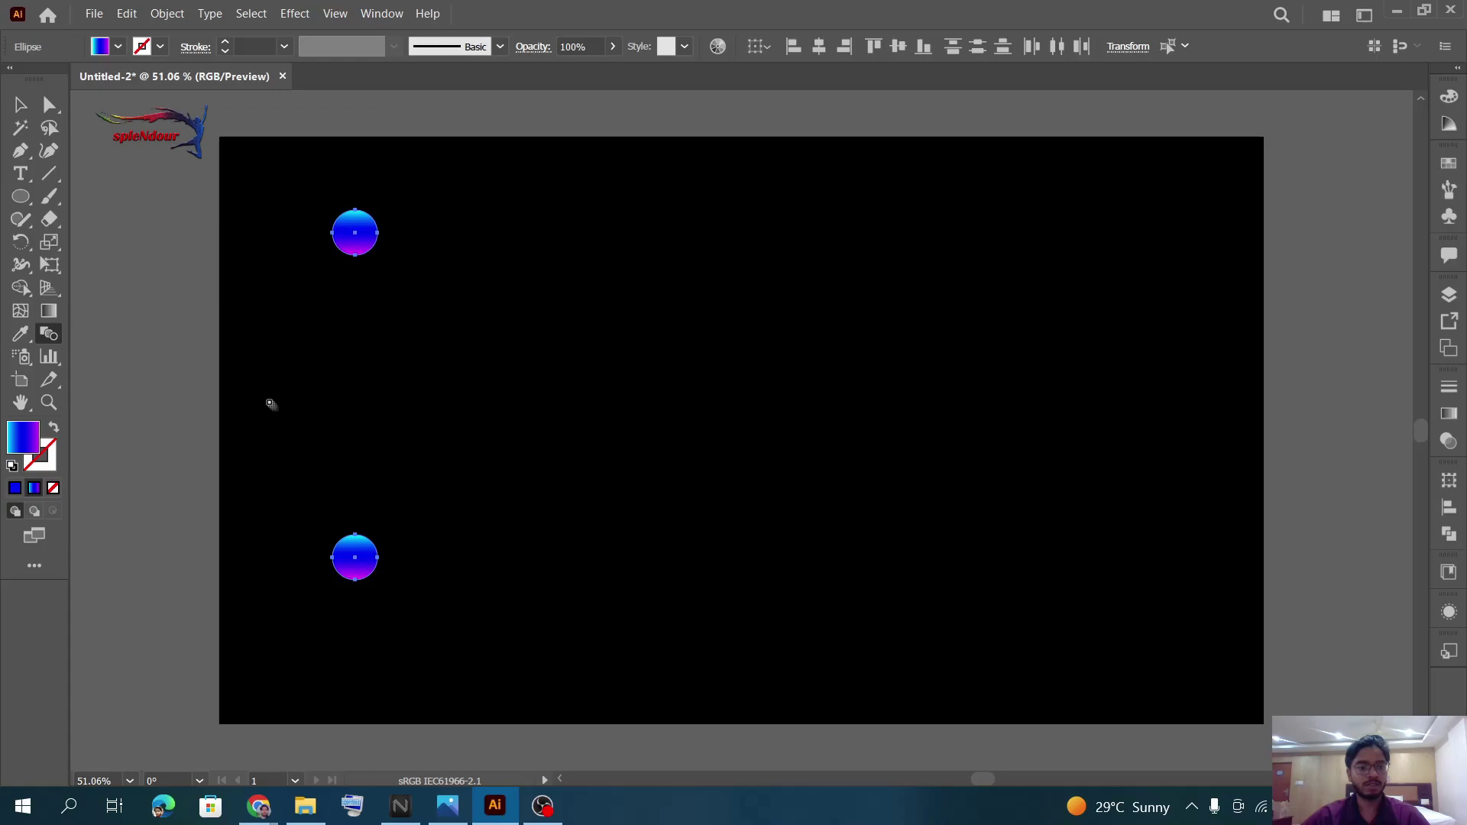
pyautogui.click(367, 246)
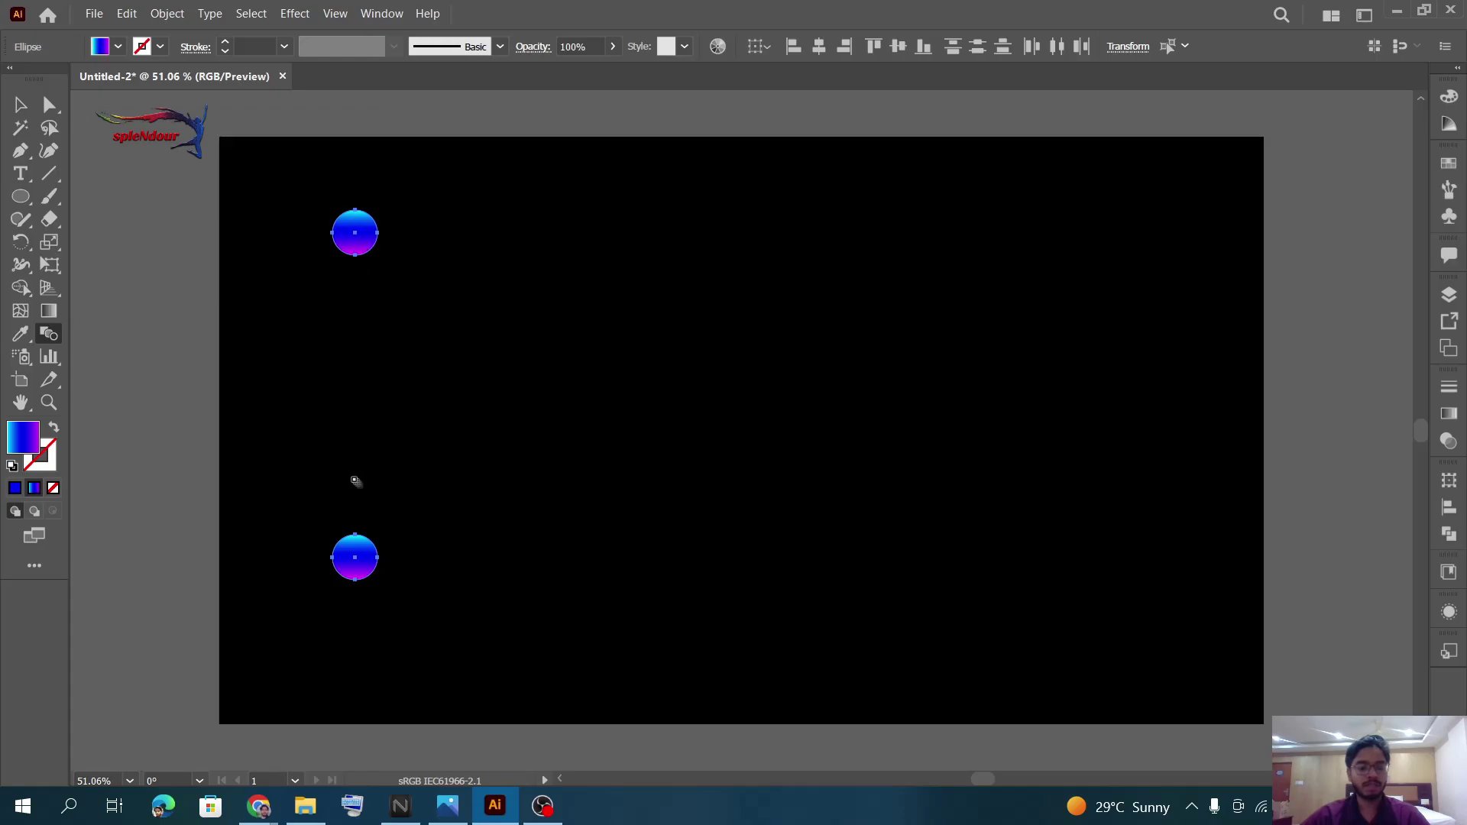
pyautogui.click(367, 560)
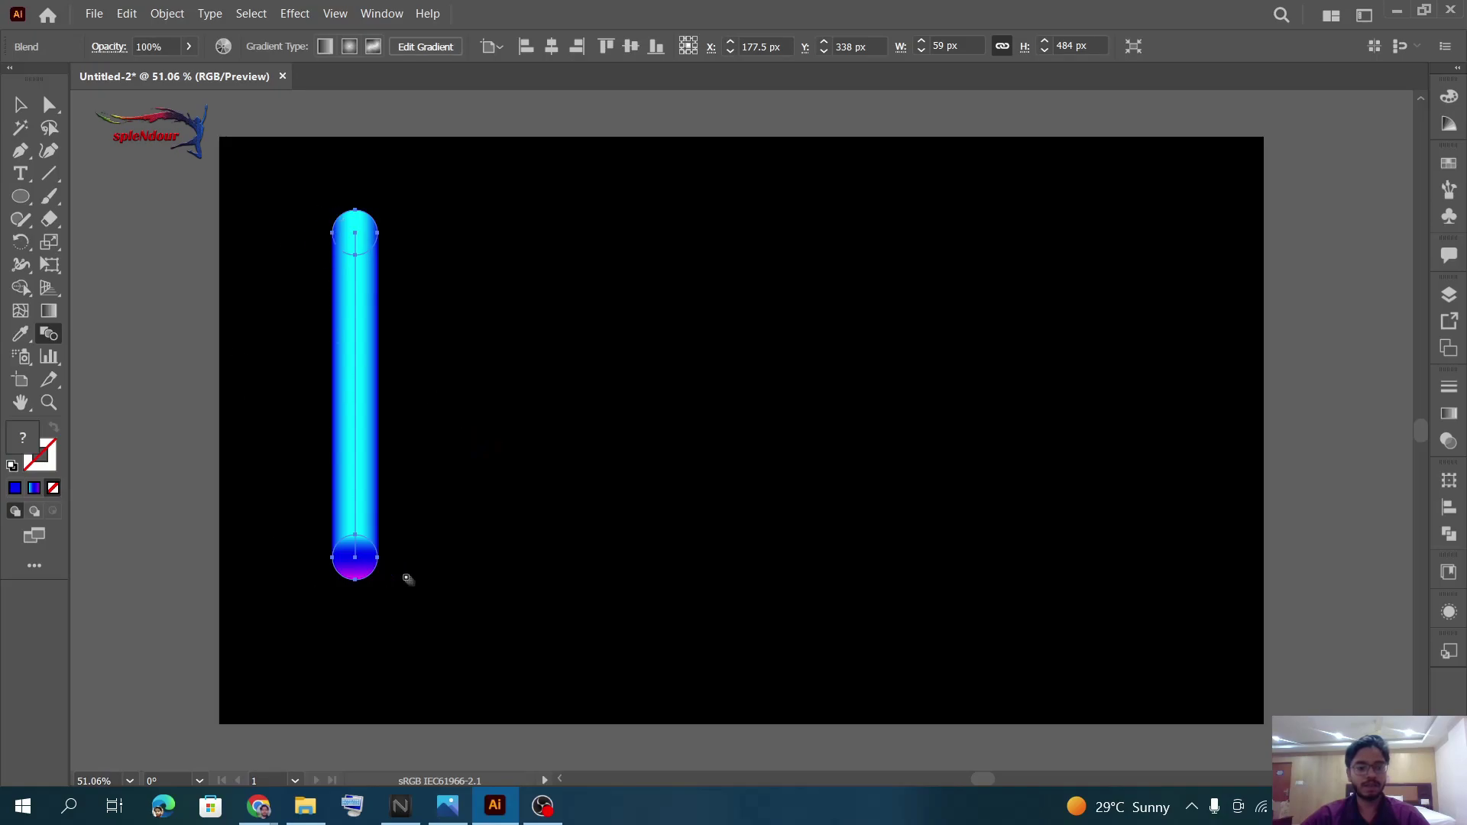
# - Draw a 450×450 px circle to the right of the blended column
pyautogui.hotkey('ctrl', 'shift', 'a')
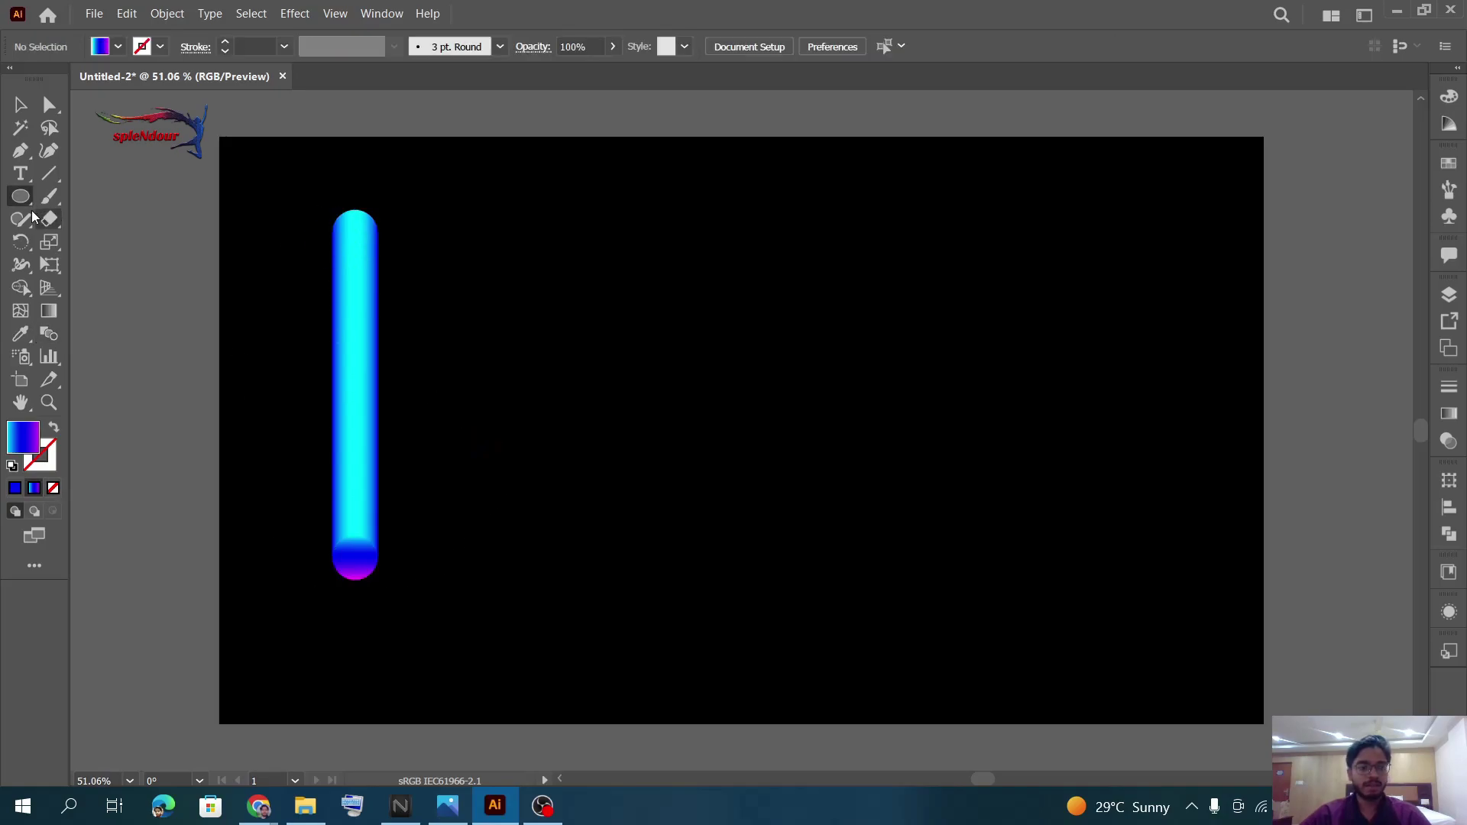
pyautogui.click(20, 198)
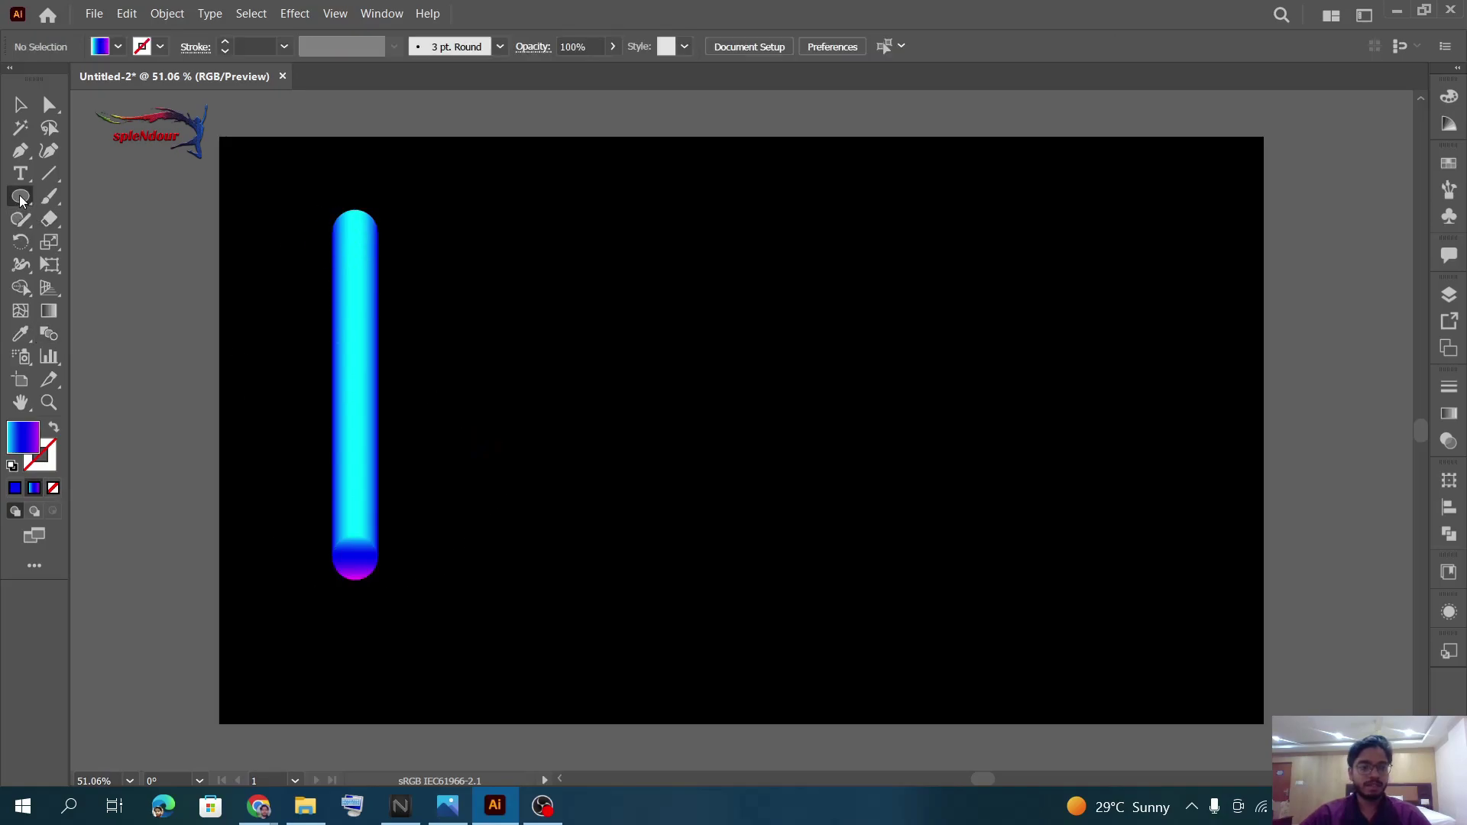
pyautogui.click(714, 332)
pyautogui.write('450')
pyautogui.press('Tab')
pyautogui.write('450')
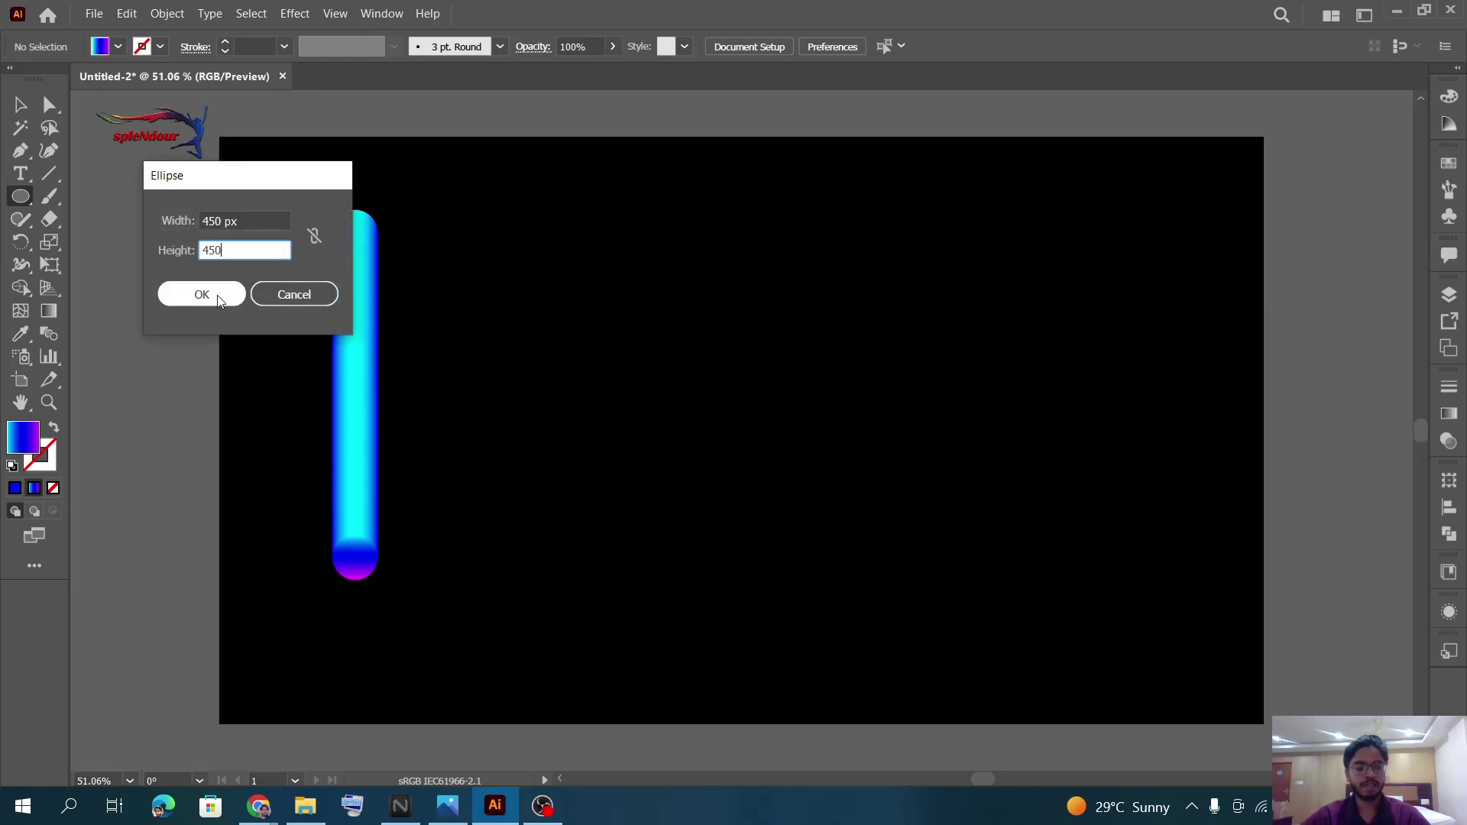
pyautogui.click(218, 297)
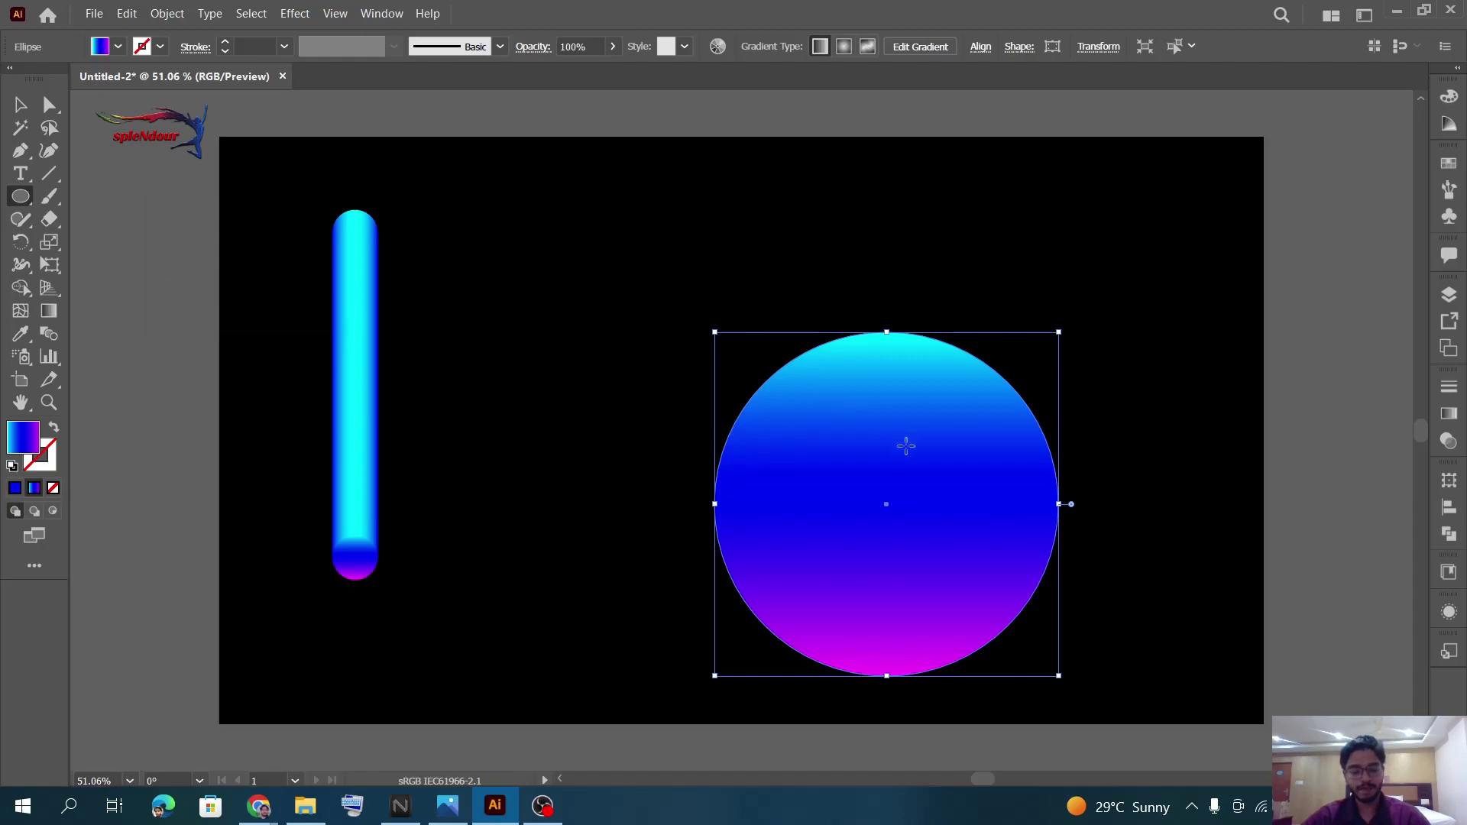
# - Move the large circle up slightly left and give it a black fill
pyautogui.press('v')
pyautogui.moveTo(934, 466); pyautogui.dragTo(910, 377)
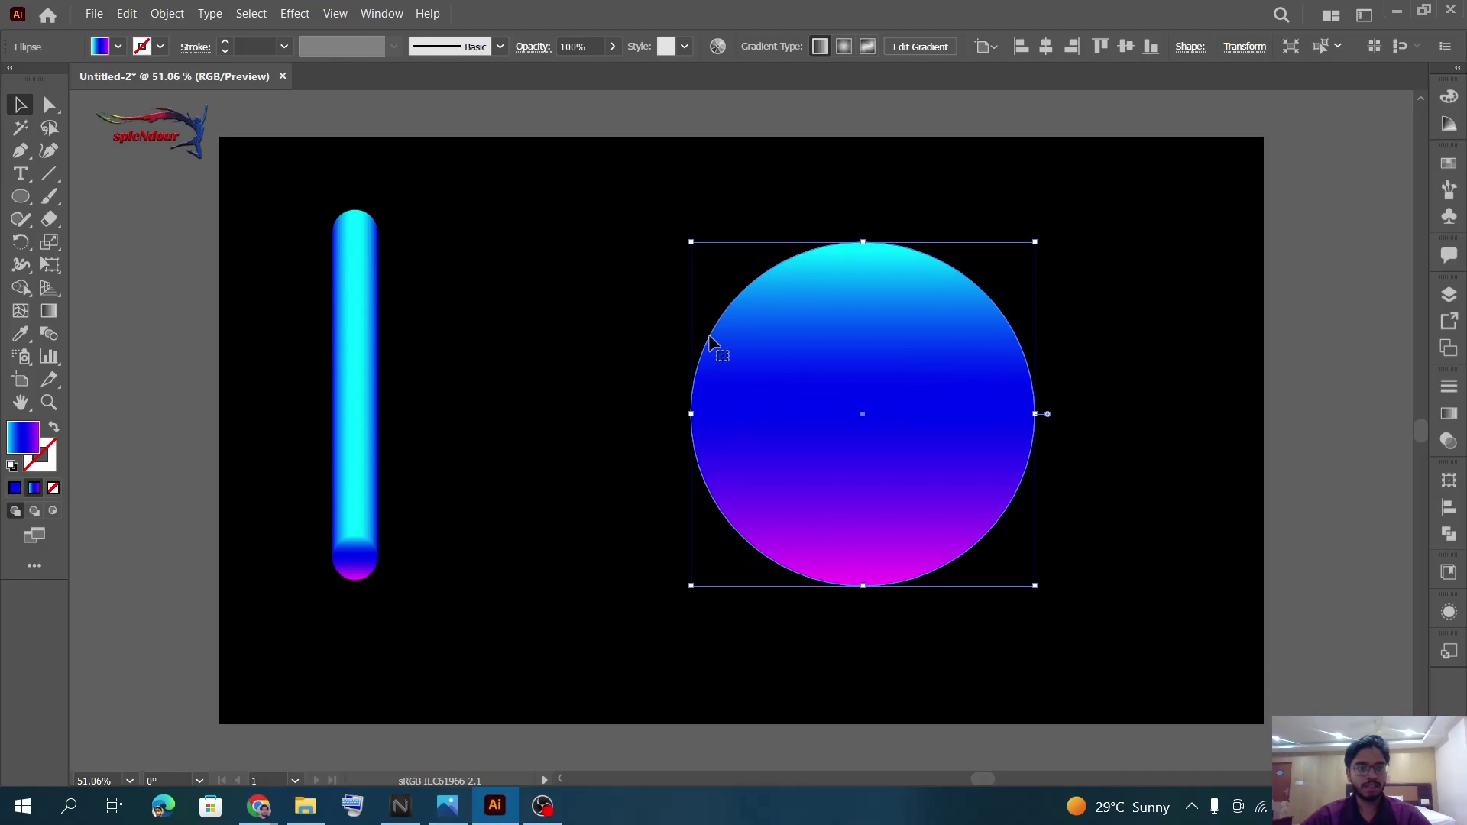
pyautogui.click(118, 46)
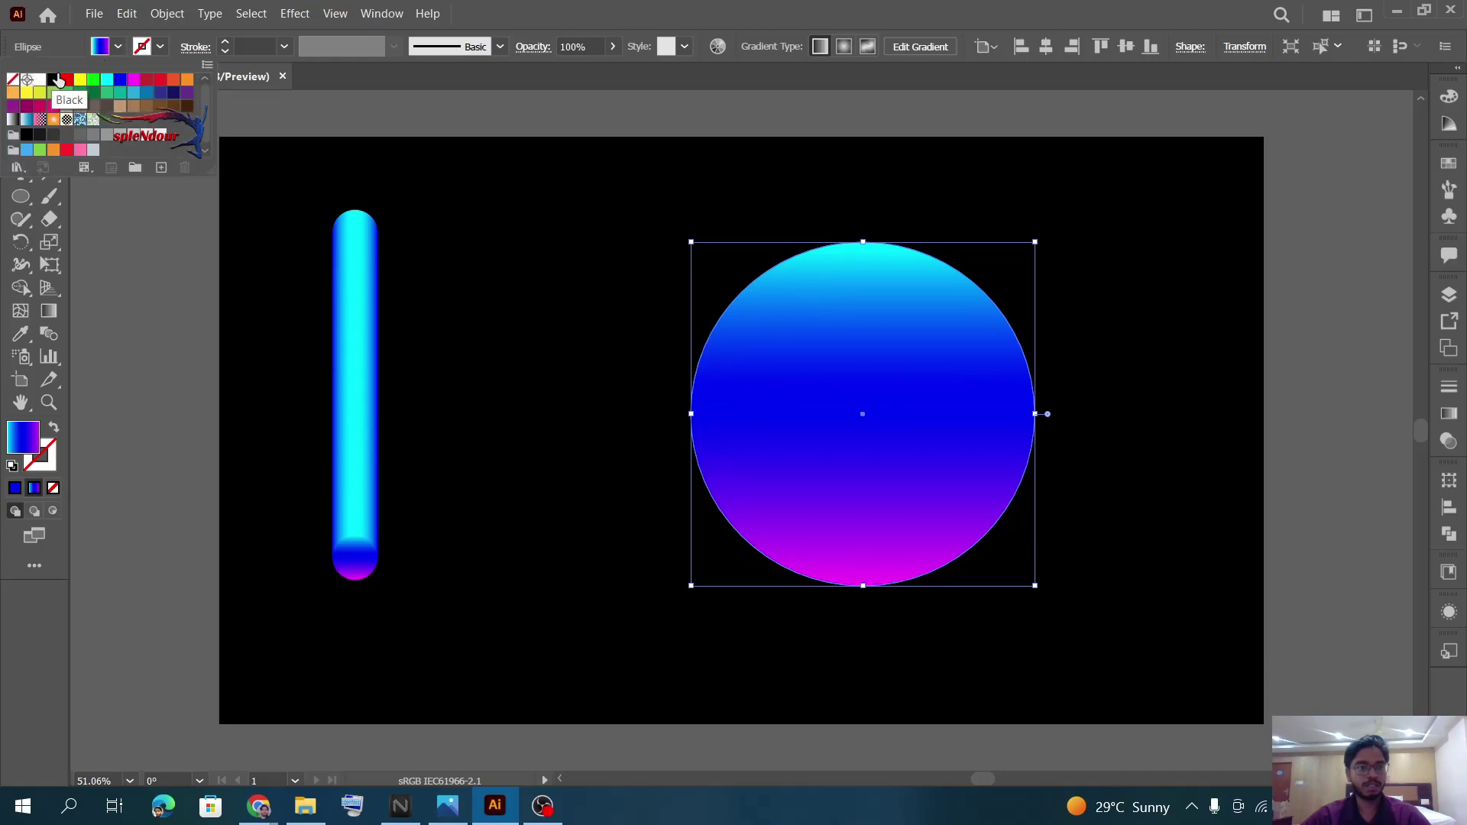
pyautogui.click(53, 80)
pyautogui.click(119, 46)
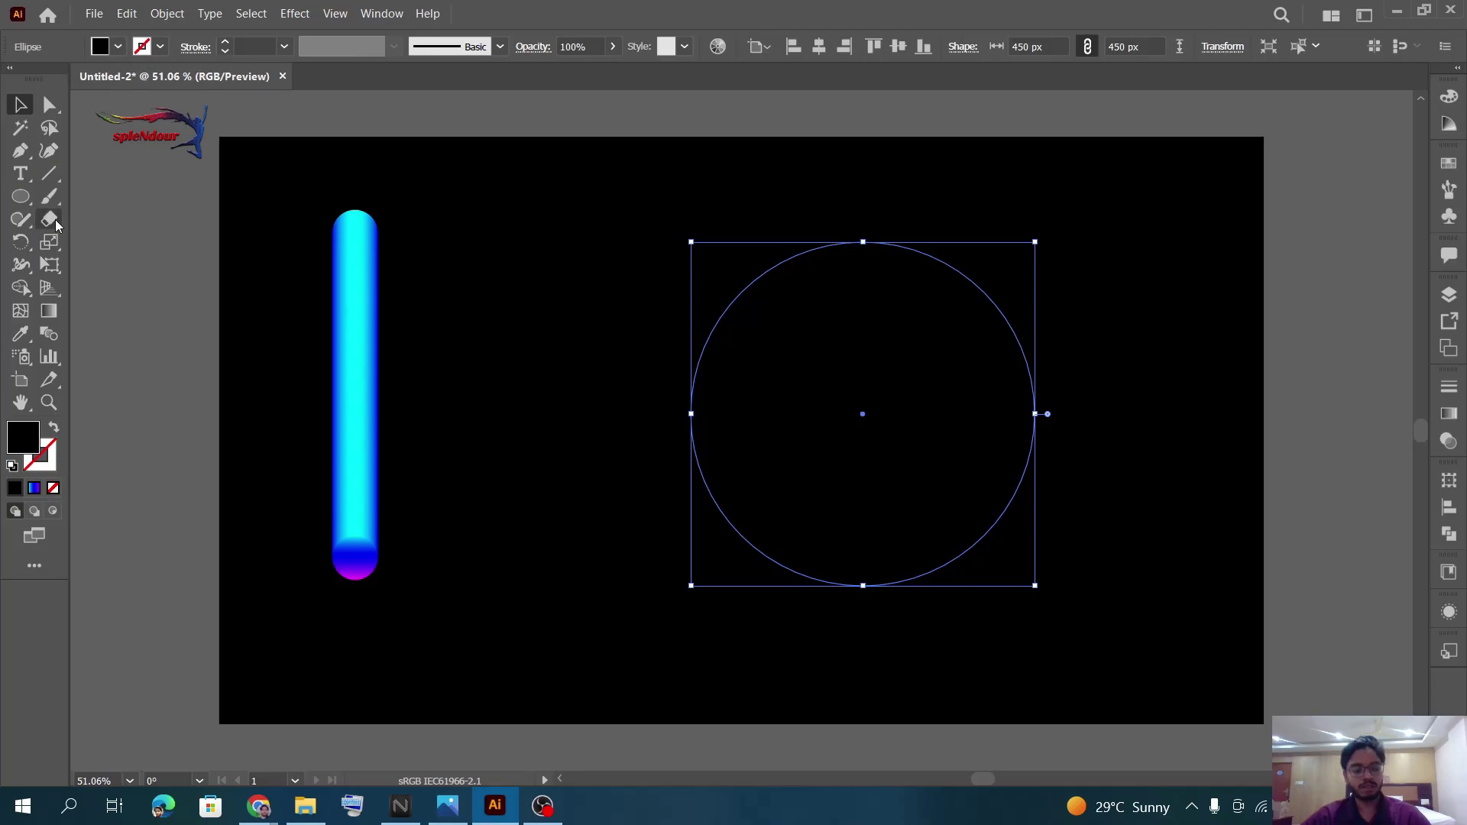
# - Cut the large circle at its bottom anchor with Scissors, then select the blend and circle together
pyautogui.press('c')
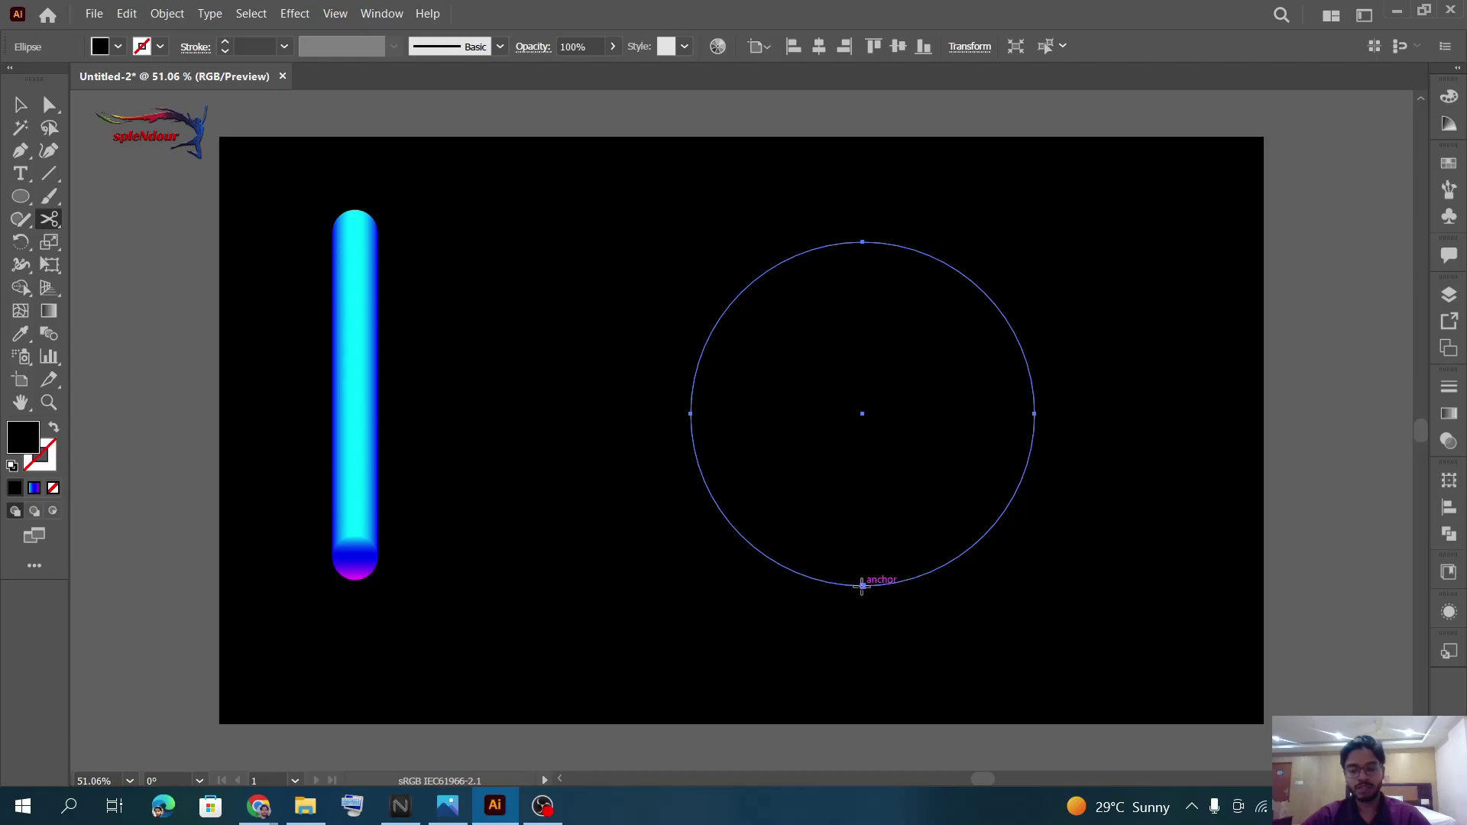
pyautogui.click(862, 586)
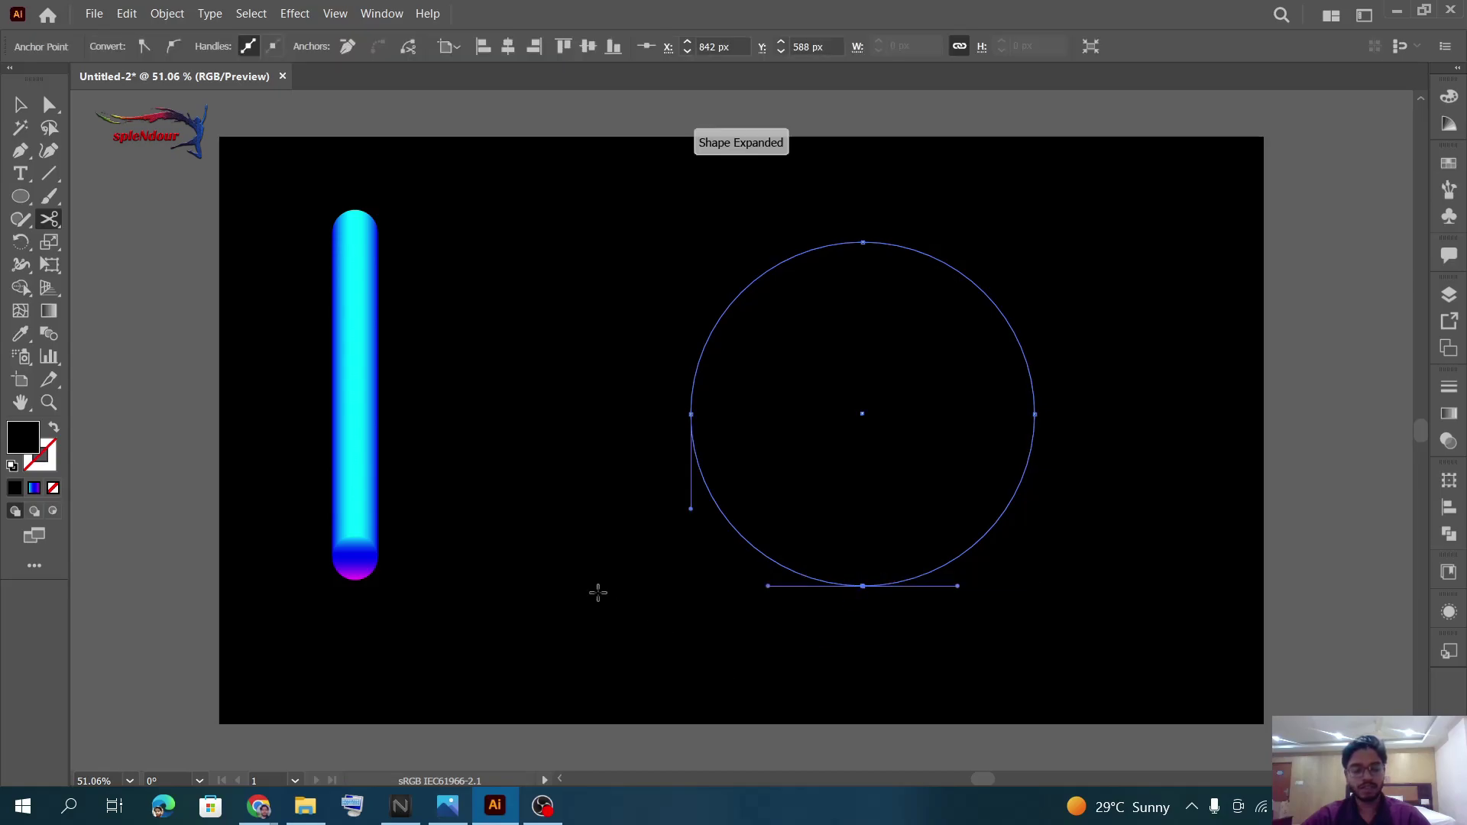
pyautogui.press('v')
pyautogui.click(538, 552)
pyautogui.moveTo(266, 156); pyautogui.dragTo(1155, 650)
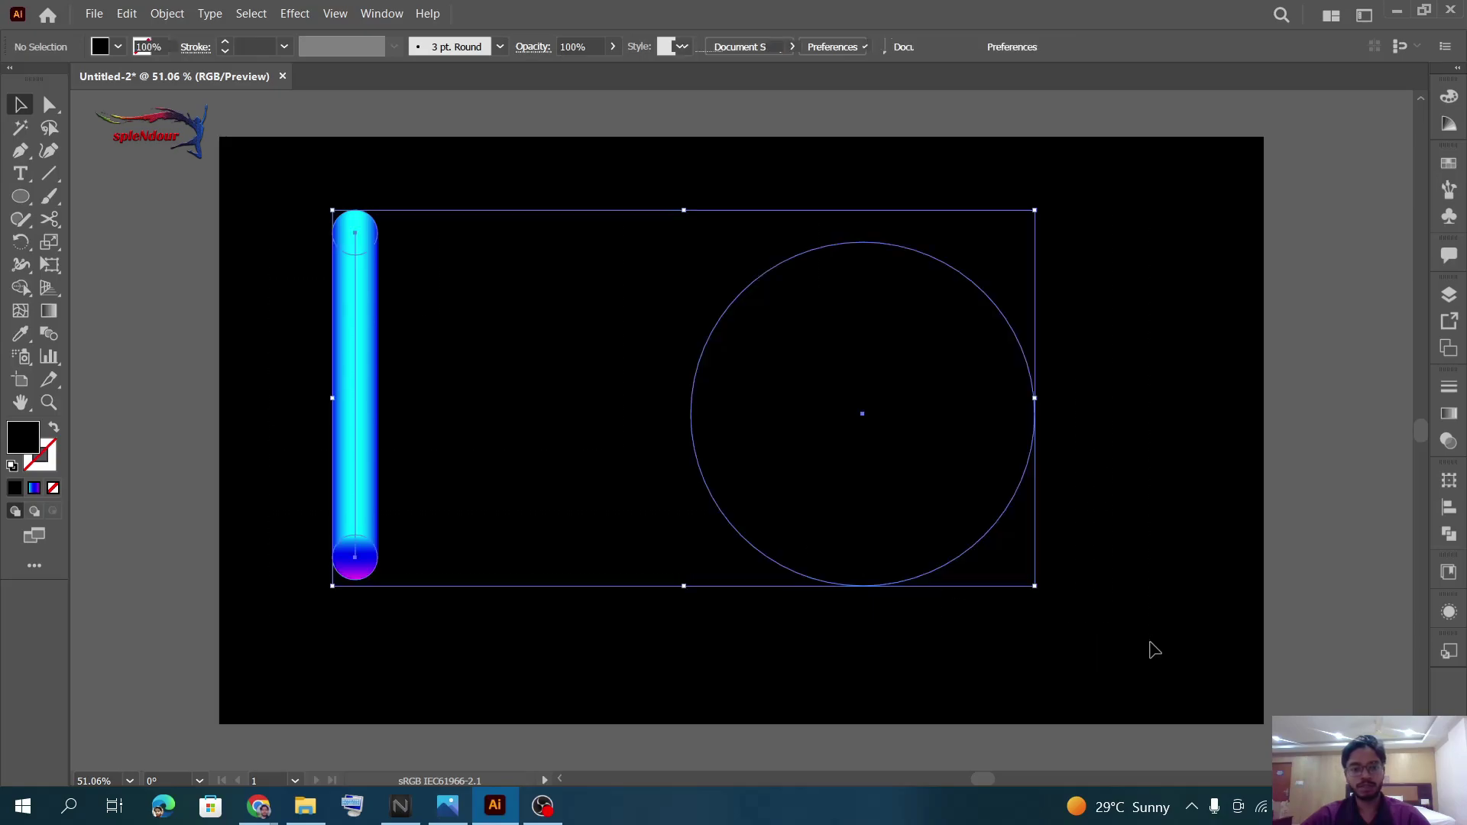
# - Replace the blend's spine with the circle path, then shift the resulting ring left
pyautogui.click(167, 14)
pyautogui.moveTo(186, 483)
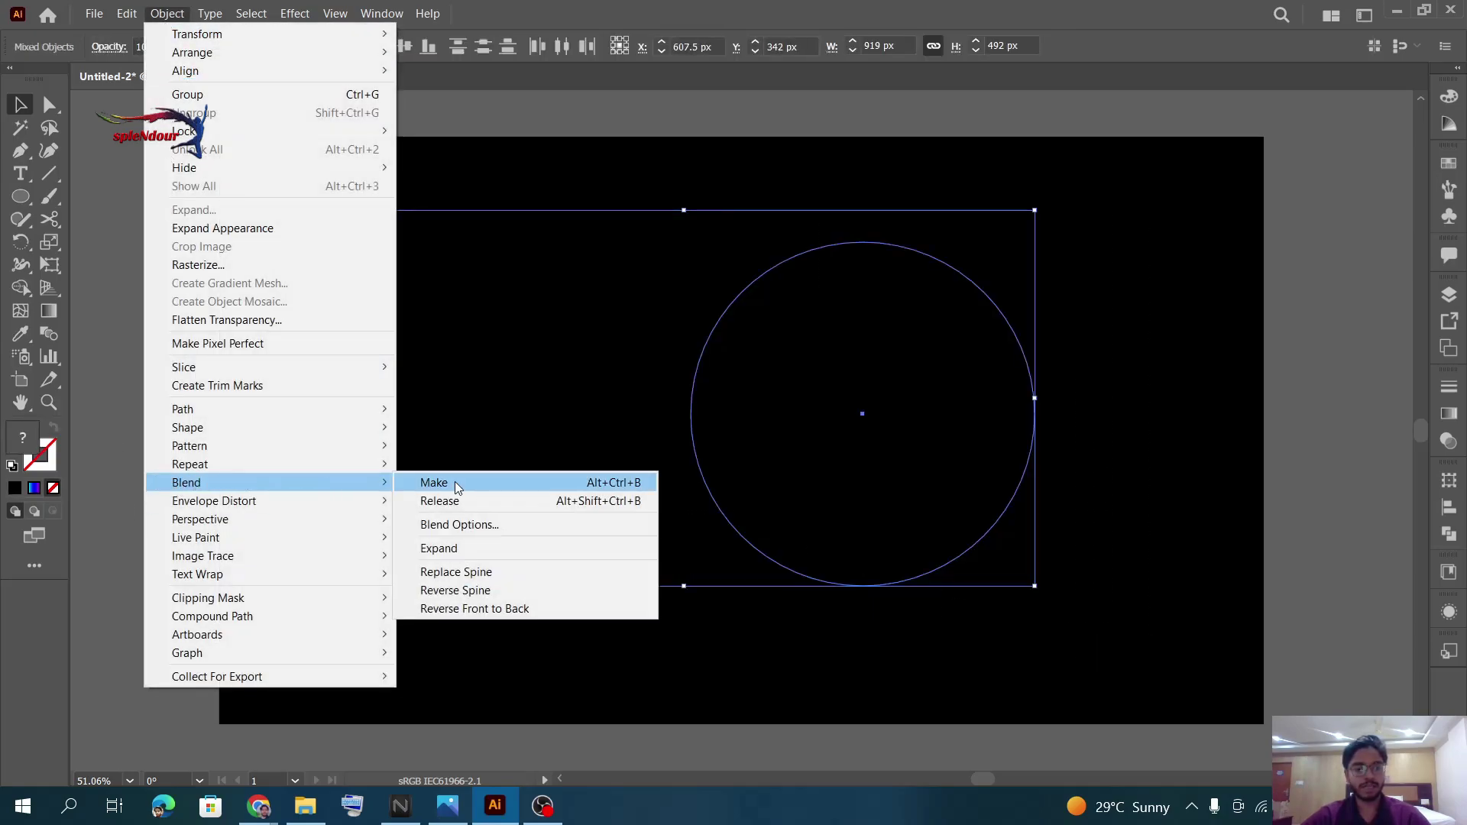
pyautogui.click(450, 574)
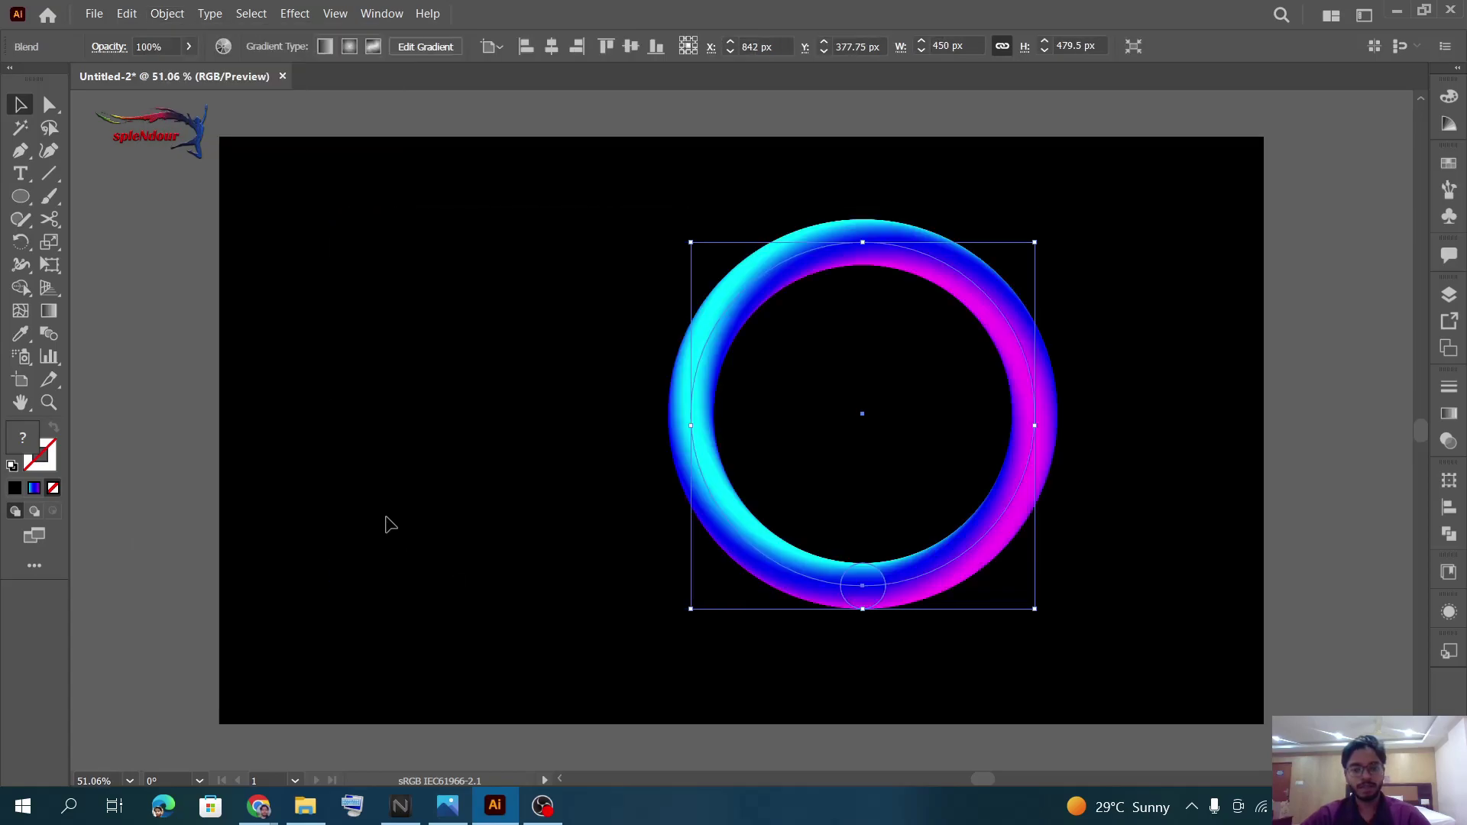
pyautogui.click(524, 502)
pyautogui.click(786, 563)
pyautogui.moveTo(832, 586); pyautogui.dragTo(660, 586)
pyautogui.click(964, 614)
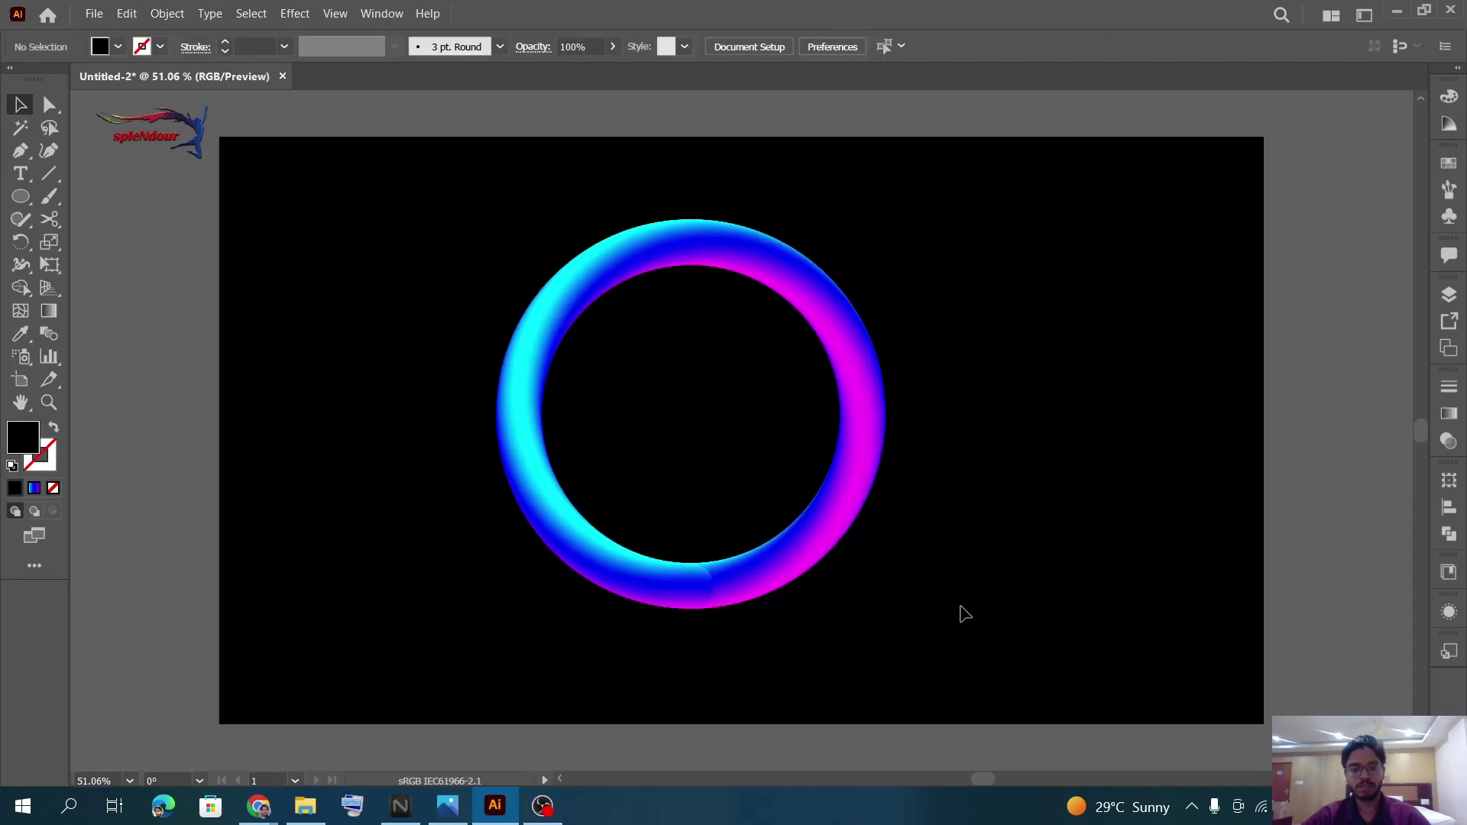
# - Align the ring to the artboard's horizontal and vertical centres
pyautogui.click(790, 547)
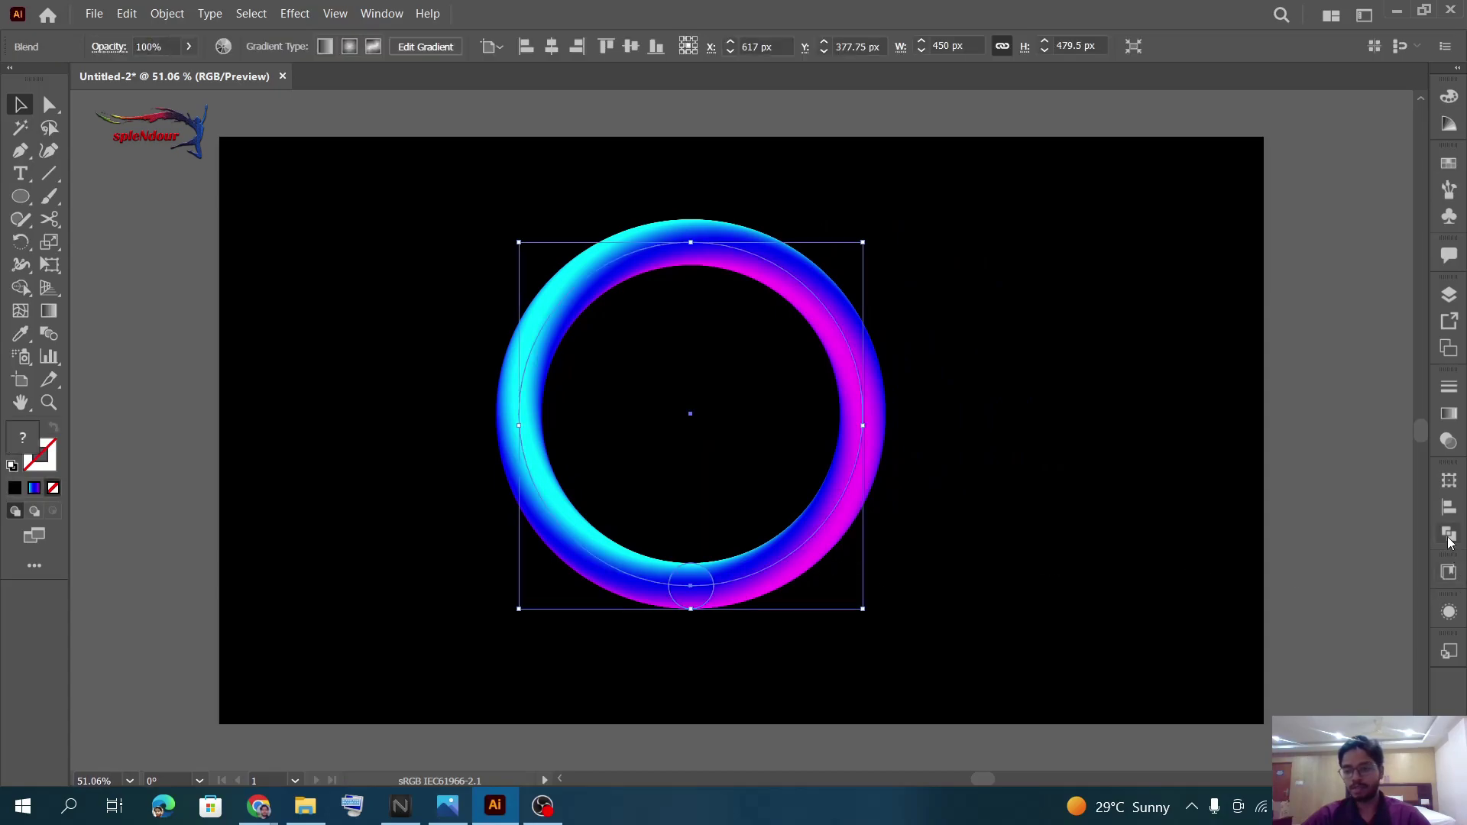
pyautogui.click(1450, 508)
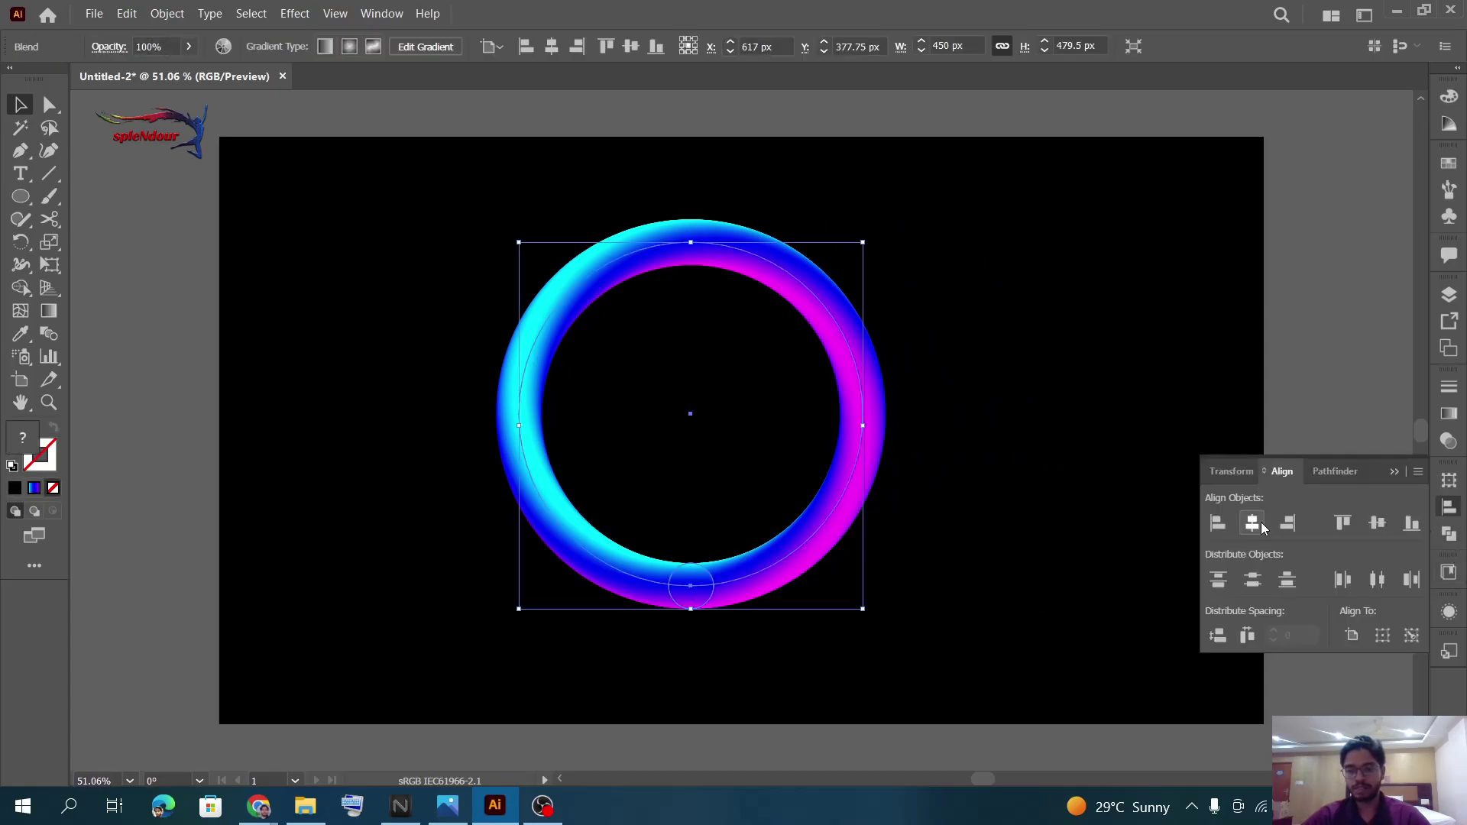
pyautogui.click(1377, 524)
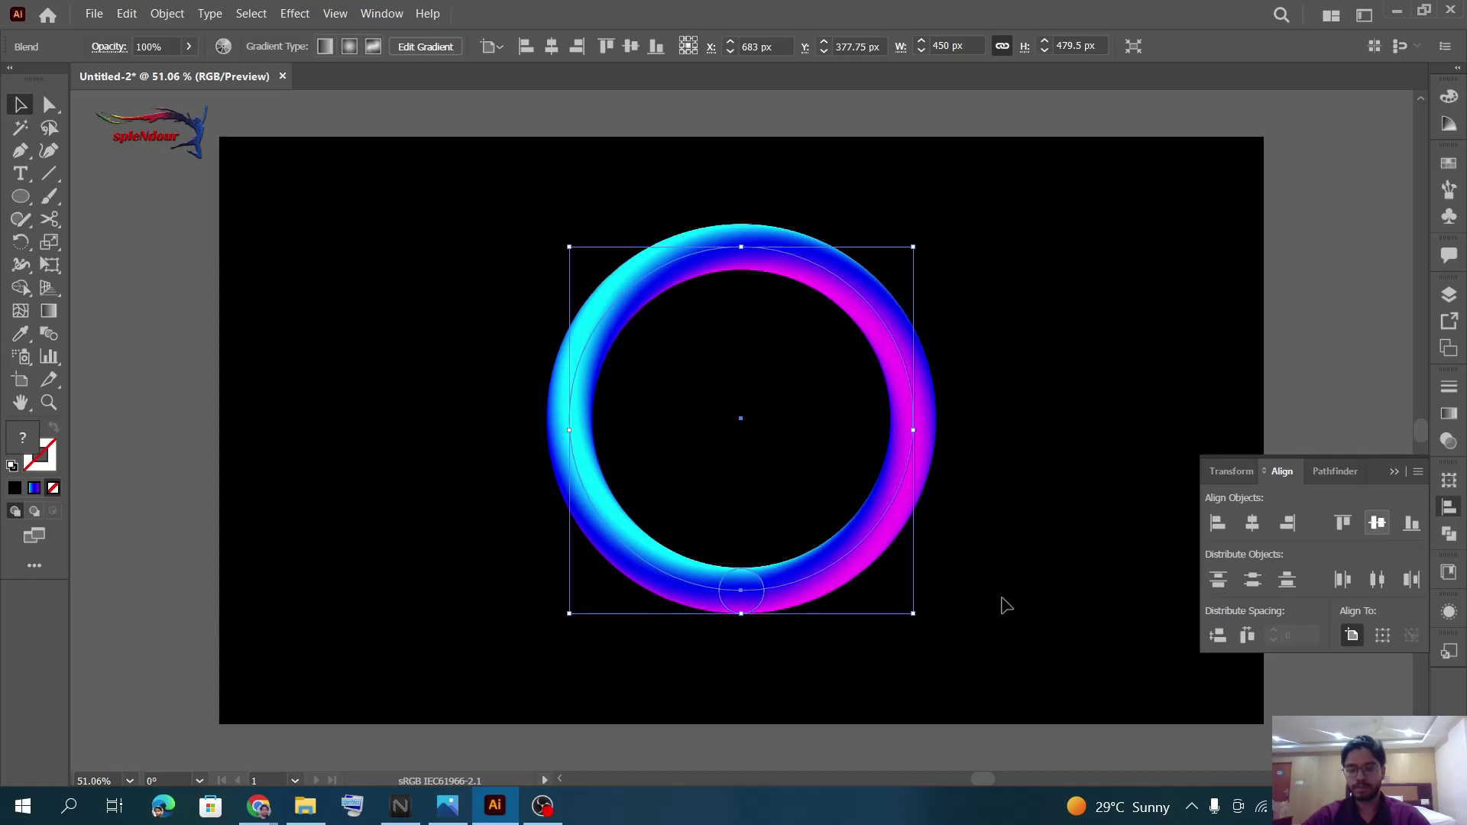
pyautogui.click(986, 533)
pyautogui.click(879, 507)
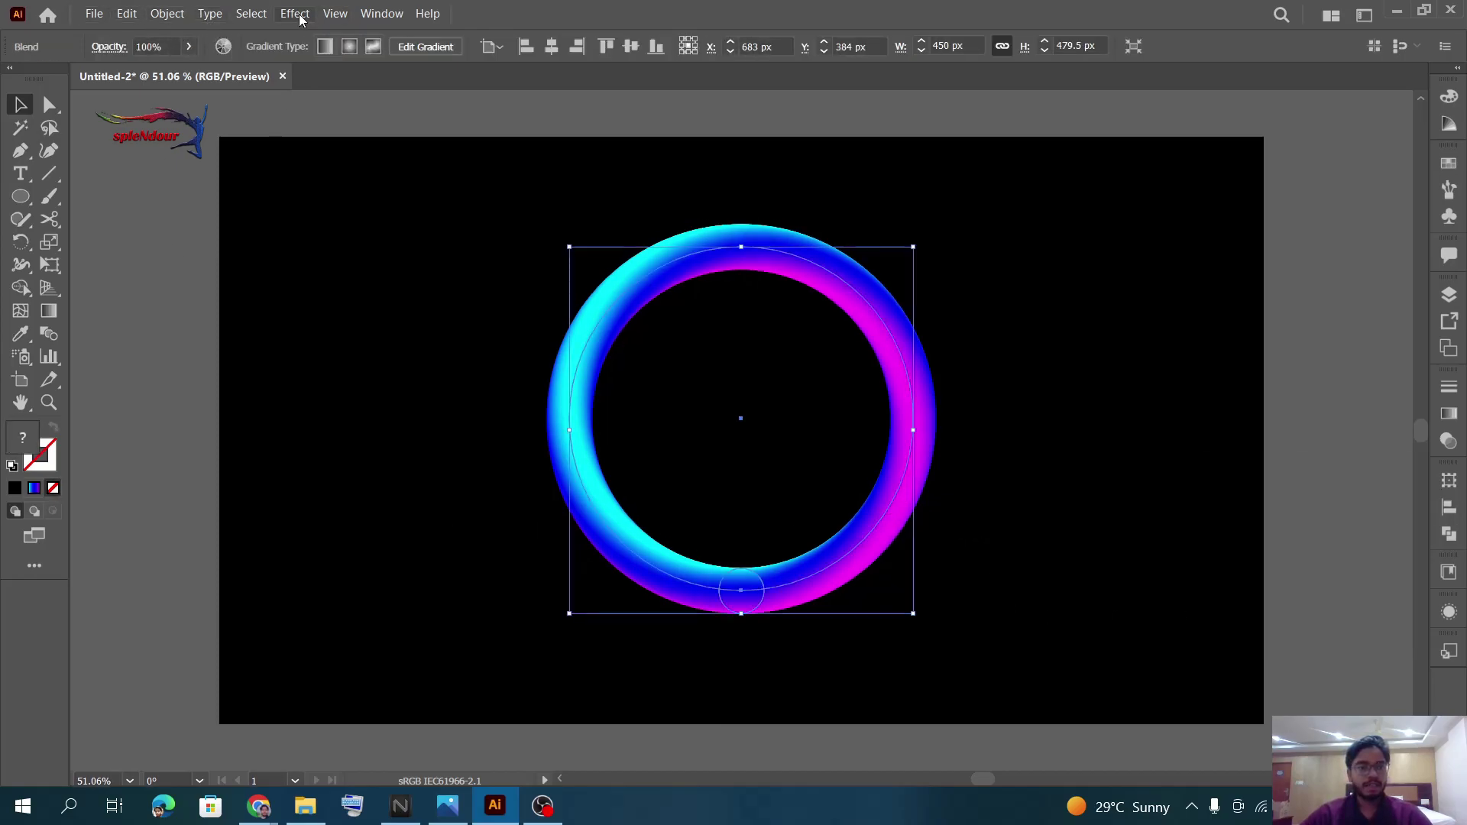
# - Apply a Roughen effect to the ring (Size 45%, Detail 65/in, Smooth points) and deselect it
pyautogui.click(295, 13)
pyautogui.moveTo(351, 183)
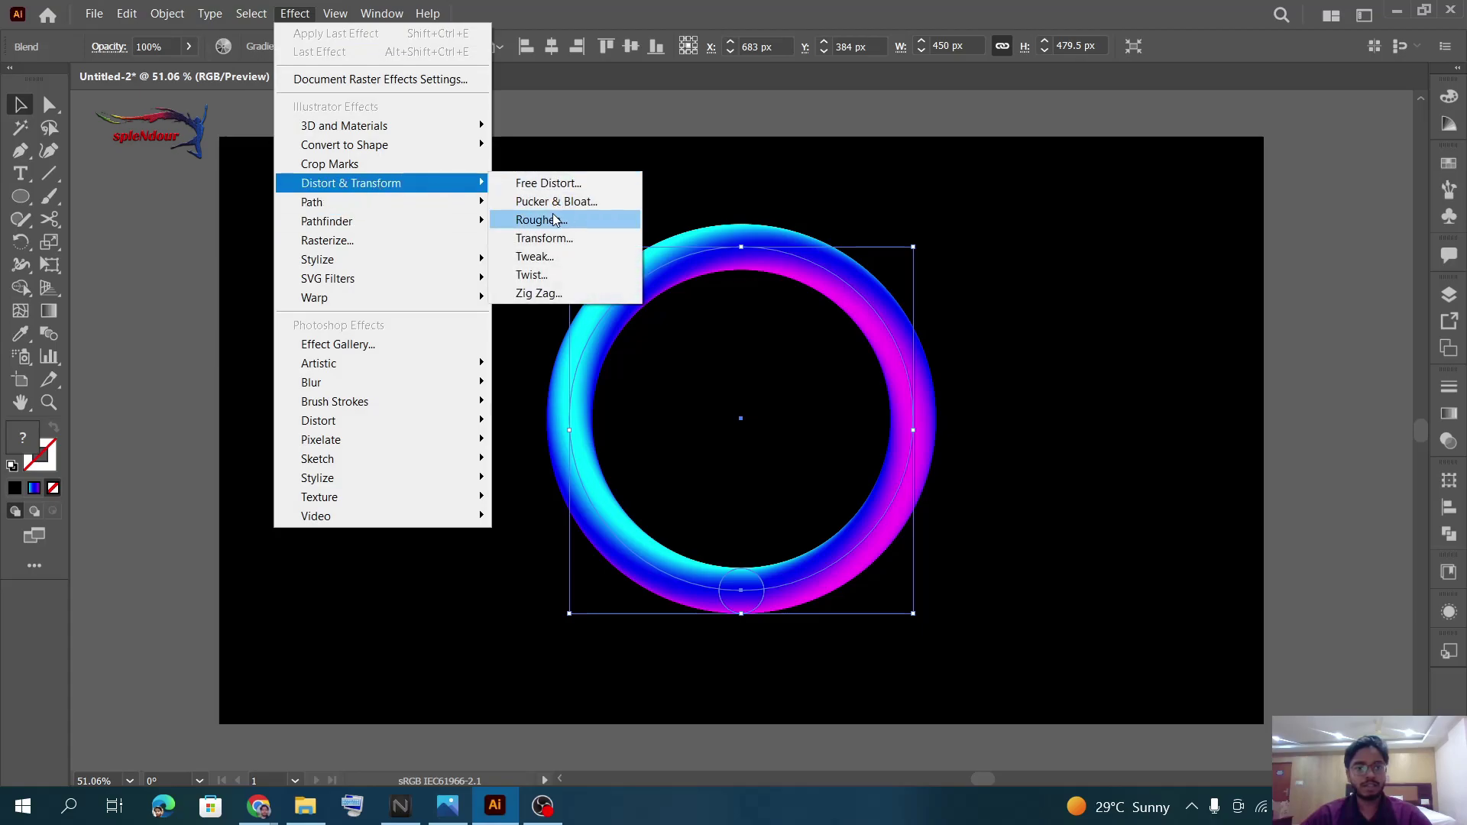
pyautogui.click(542, 220)
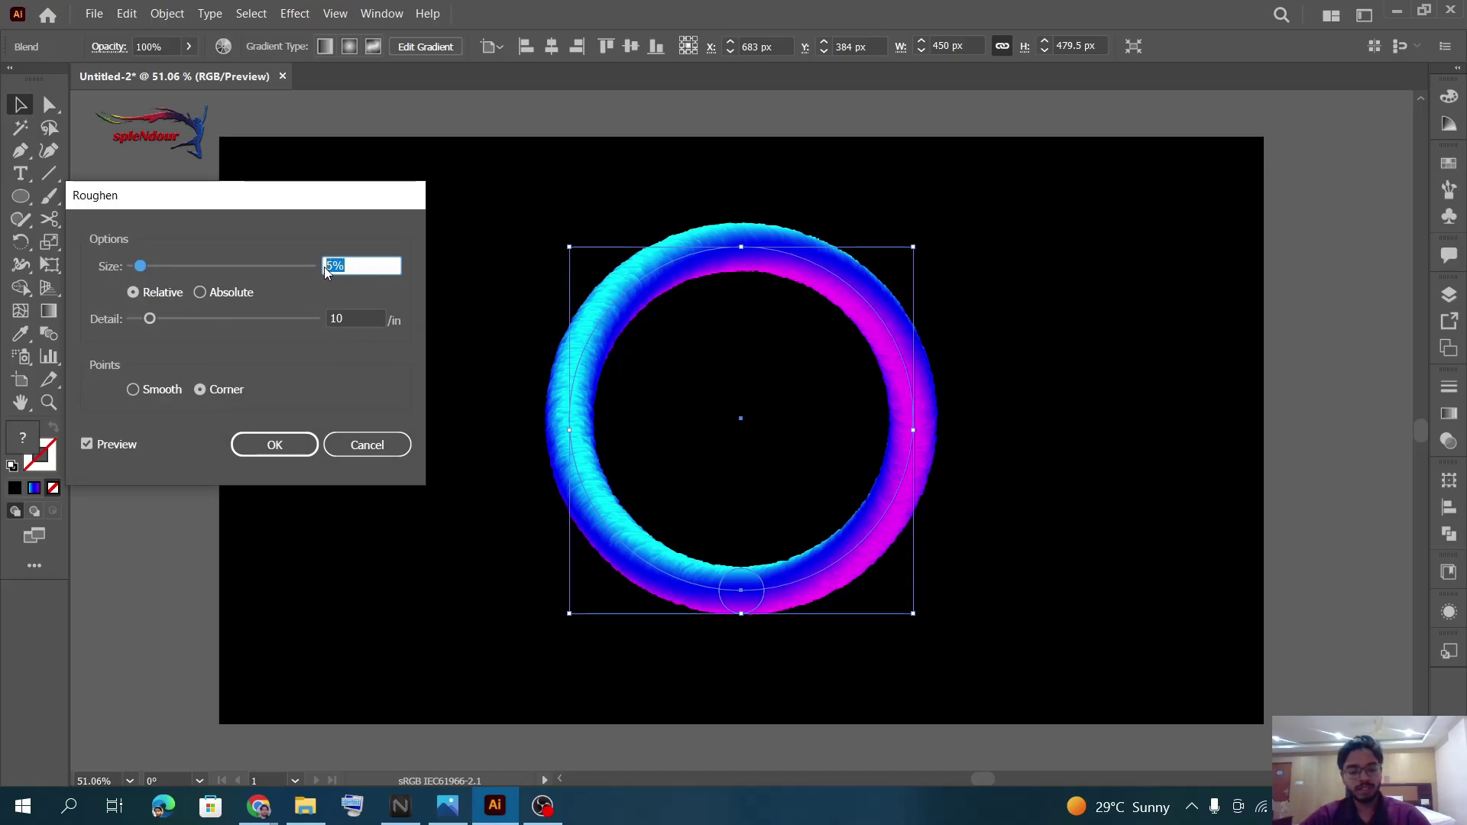
pyautogui.write('45')
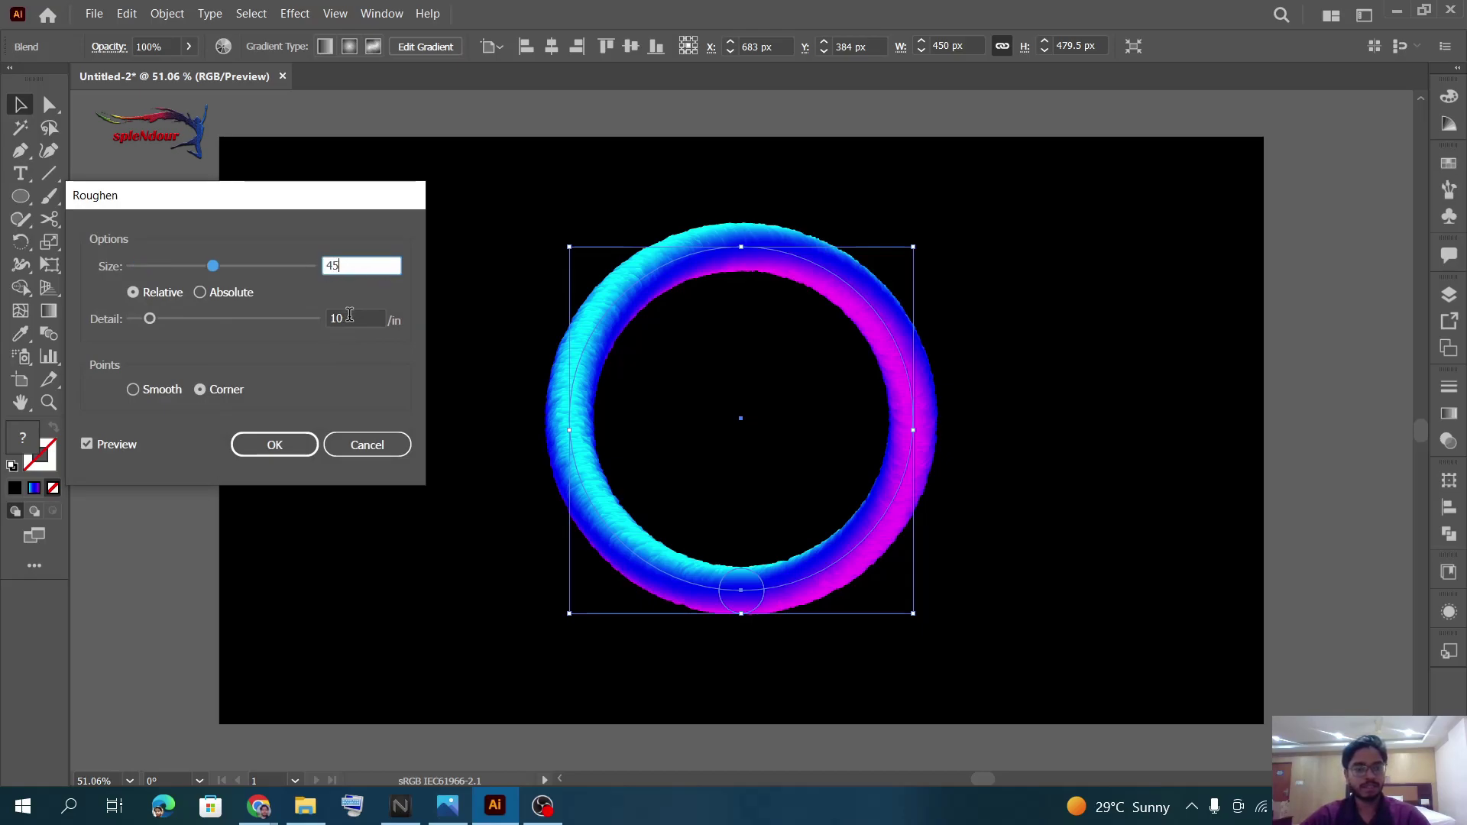
pyautogui.click(353, 327)
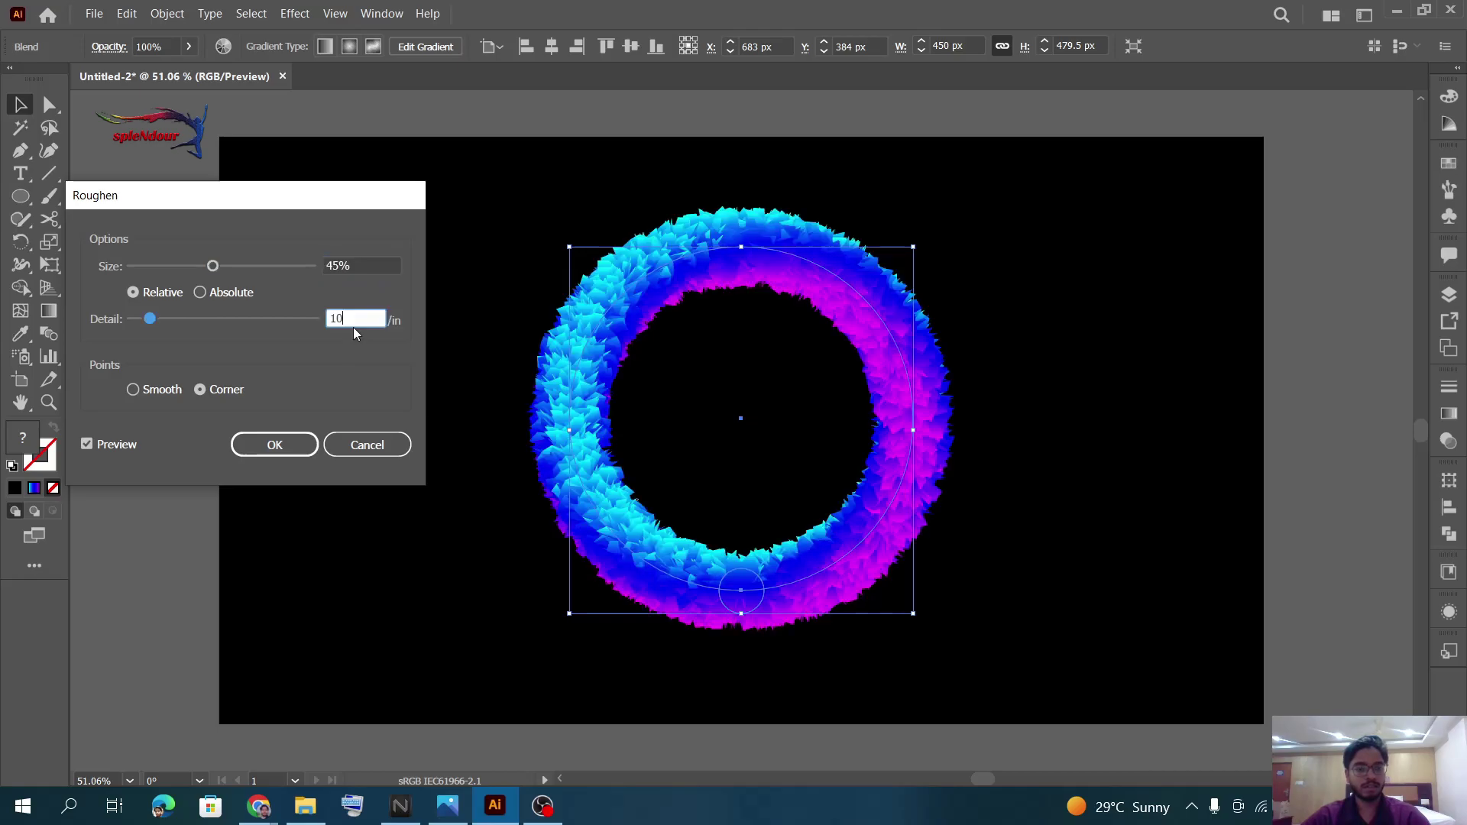
pyautogui.moveTo(351, 318); pyautogui.dragTo(328, 313)
pyautogui.write('65')
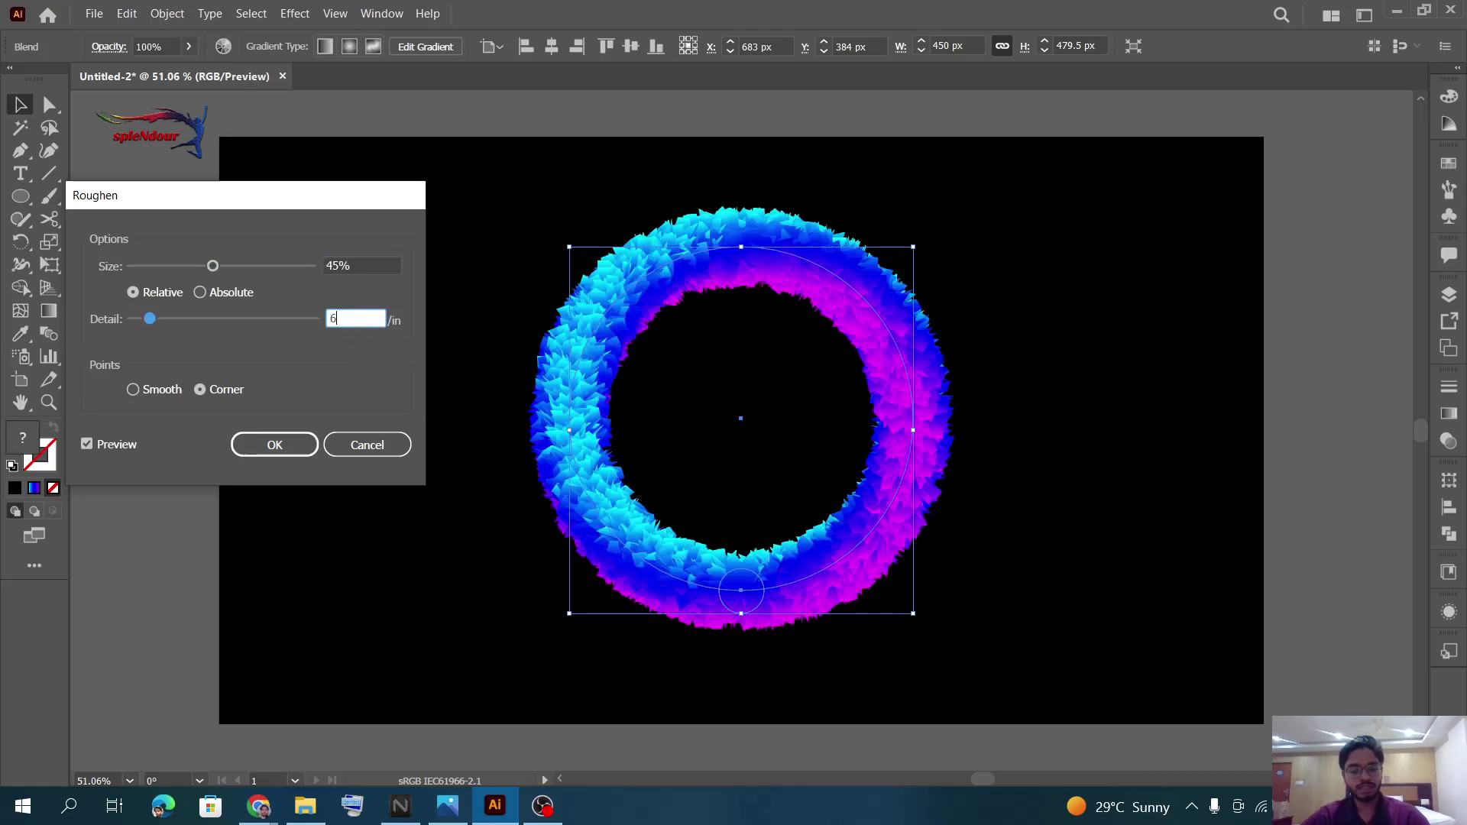
pyautogui.click(134, 391)
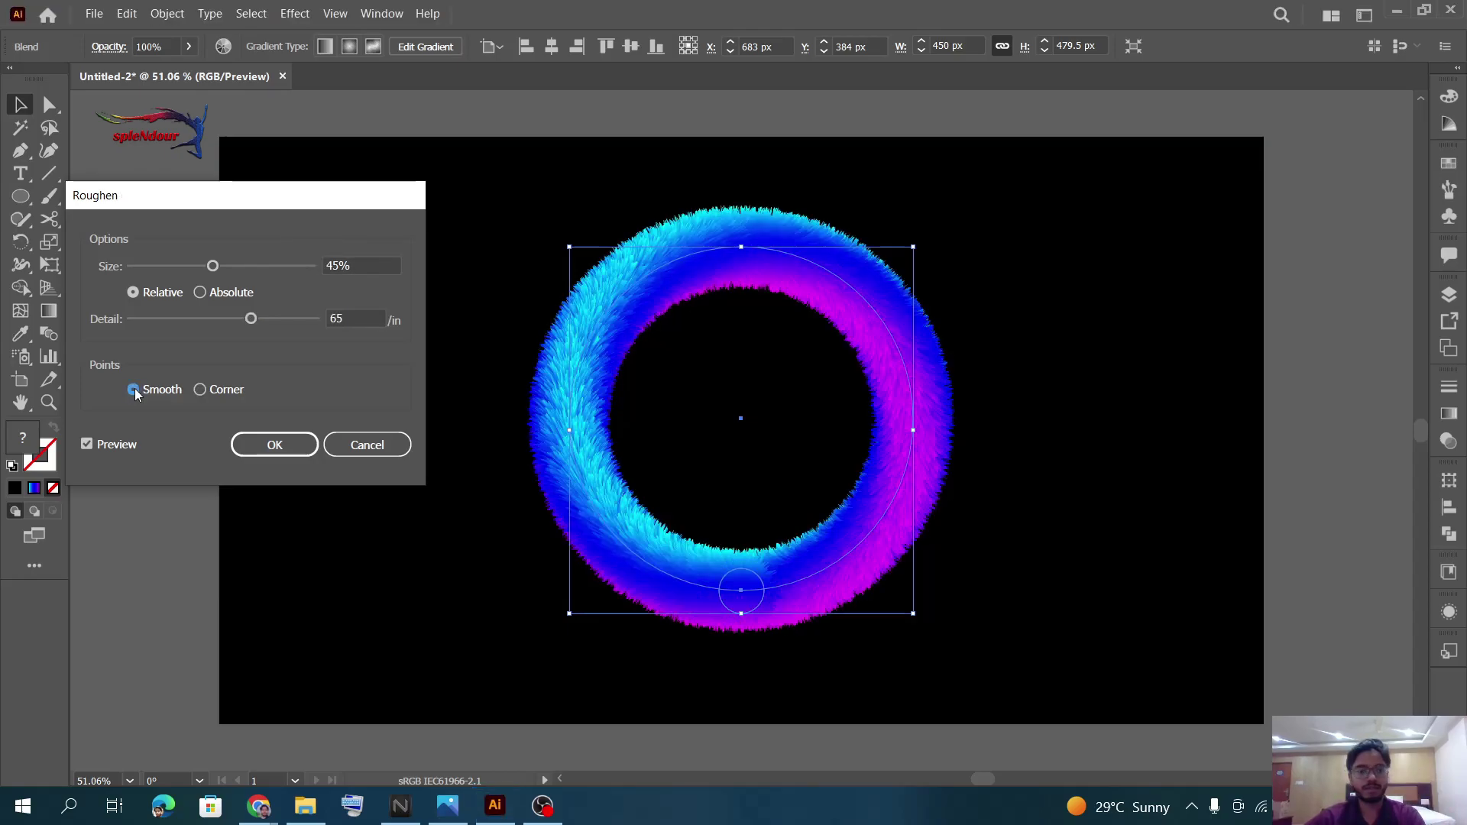
pyautogui.click(275, 445)
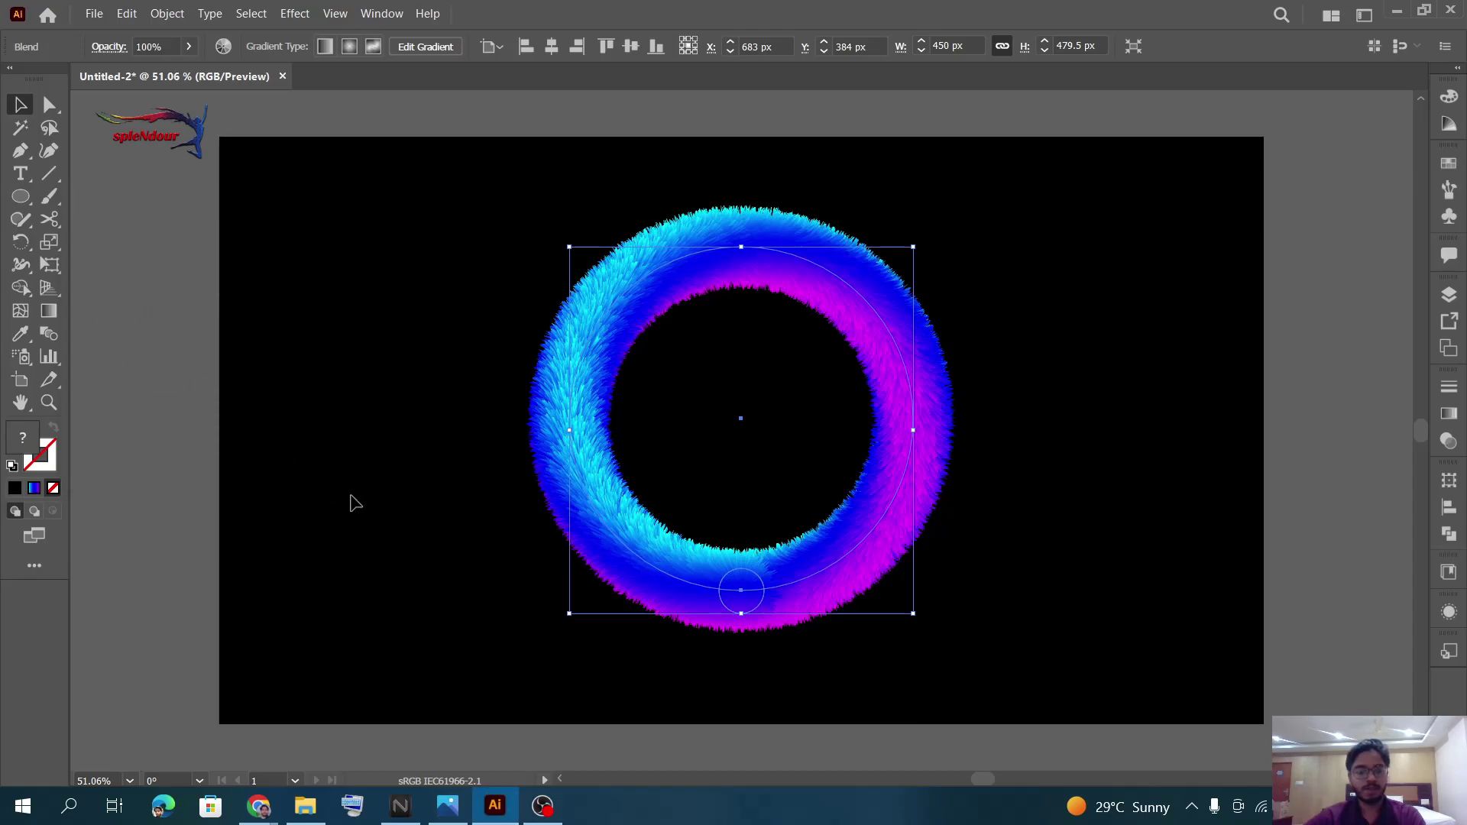
pyautogui.click(366, 501)
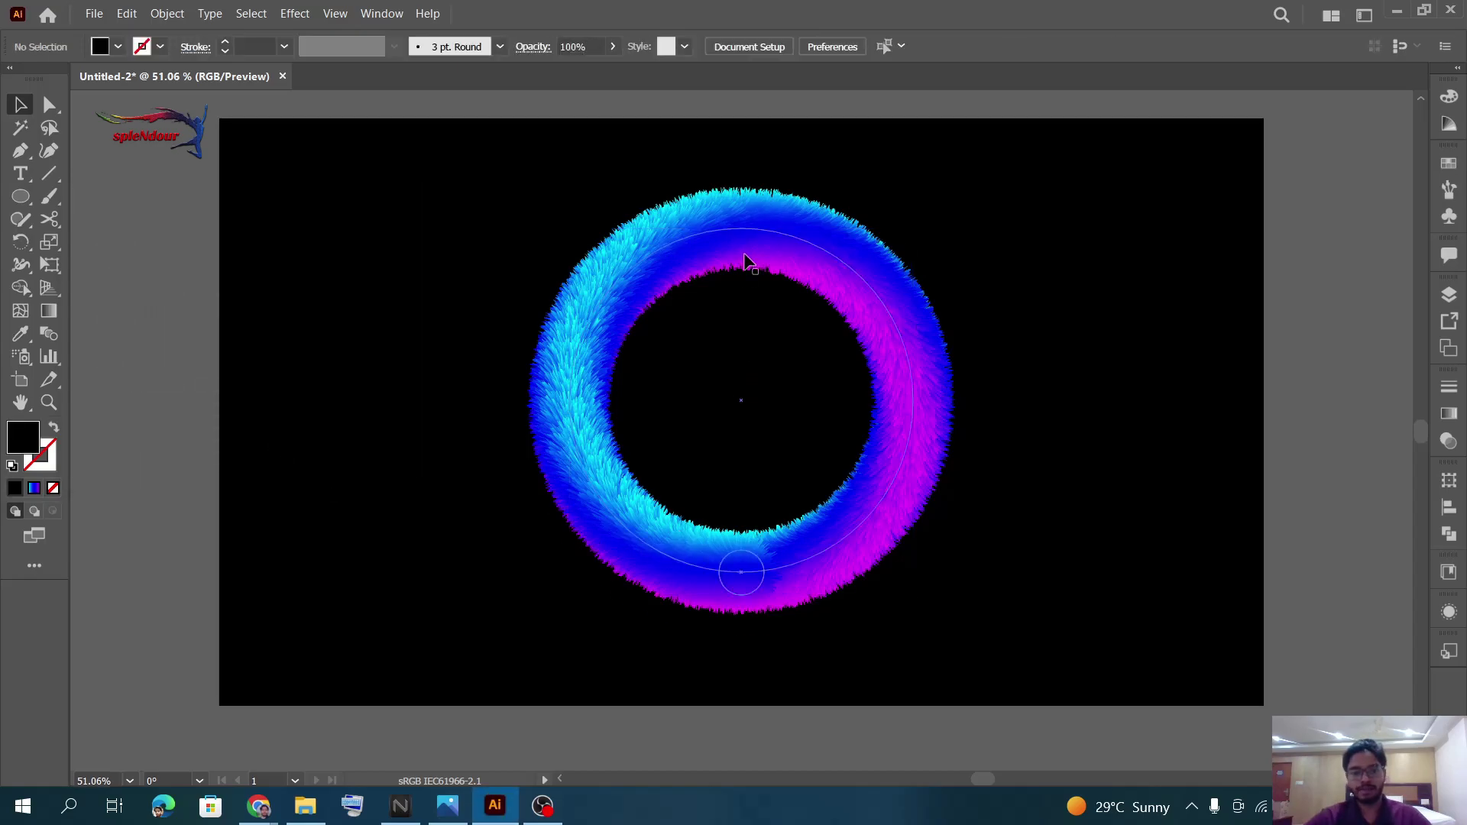
pyautogui.scroll(4, 748, 294)
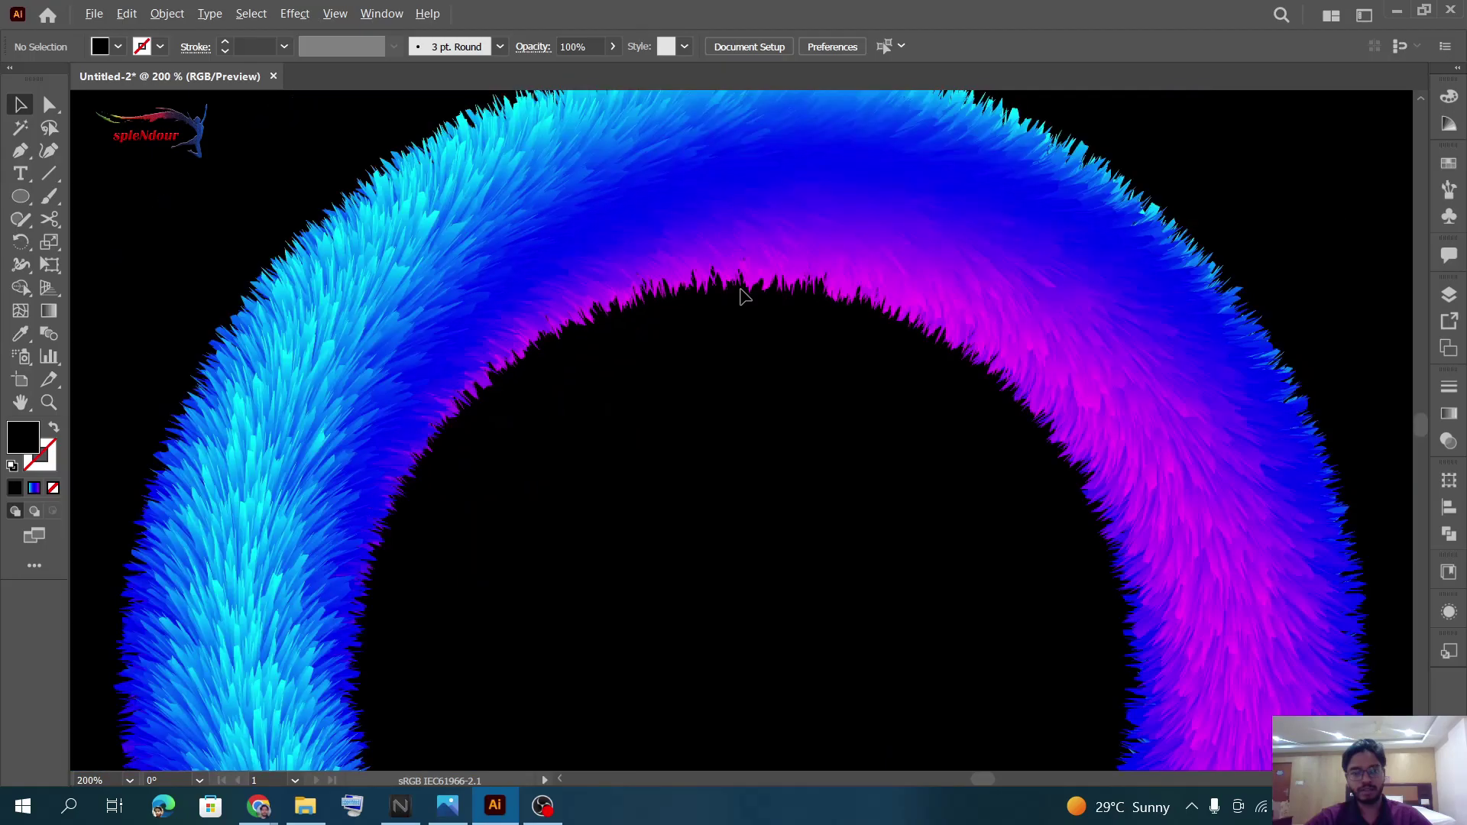
pyautogui.scroll(-2, 726, 299)
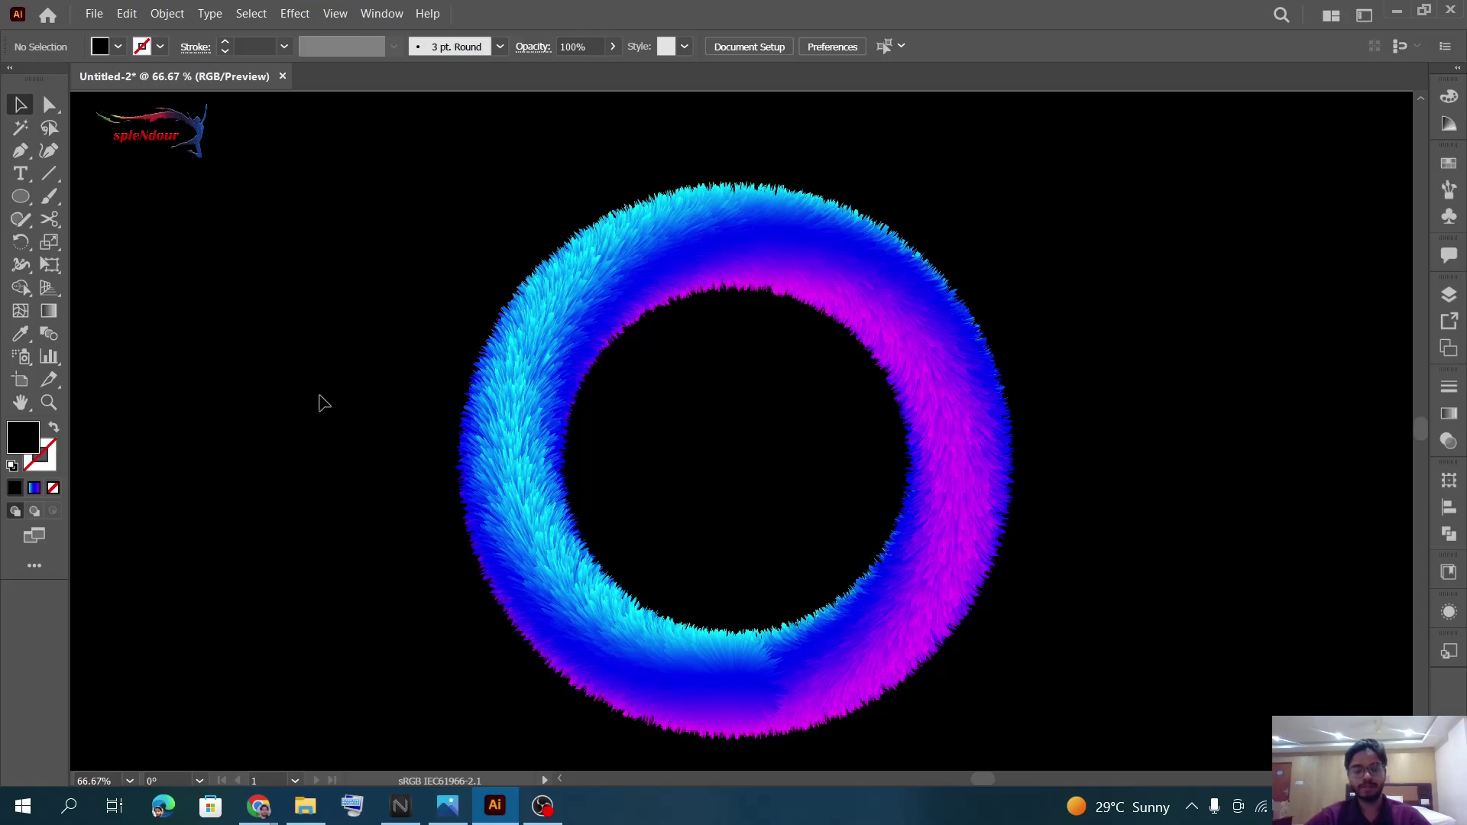
pyautogui.scroll(-1, 324, 403)
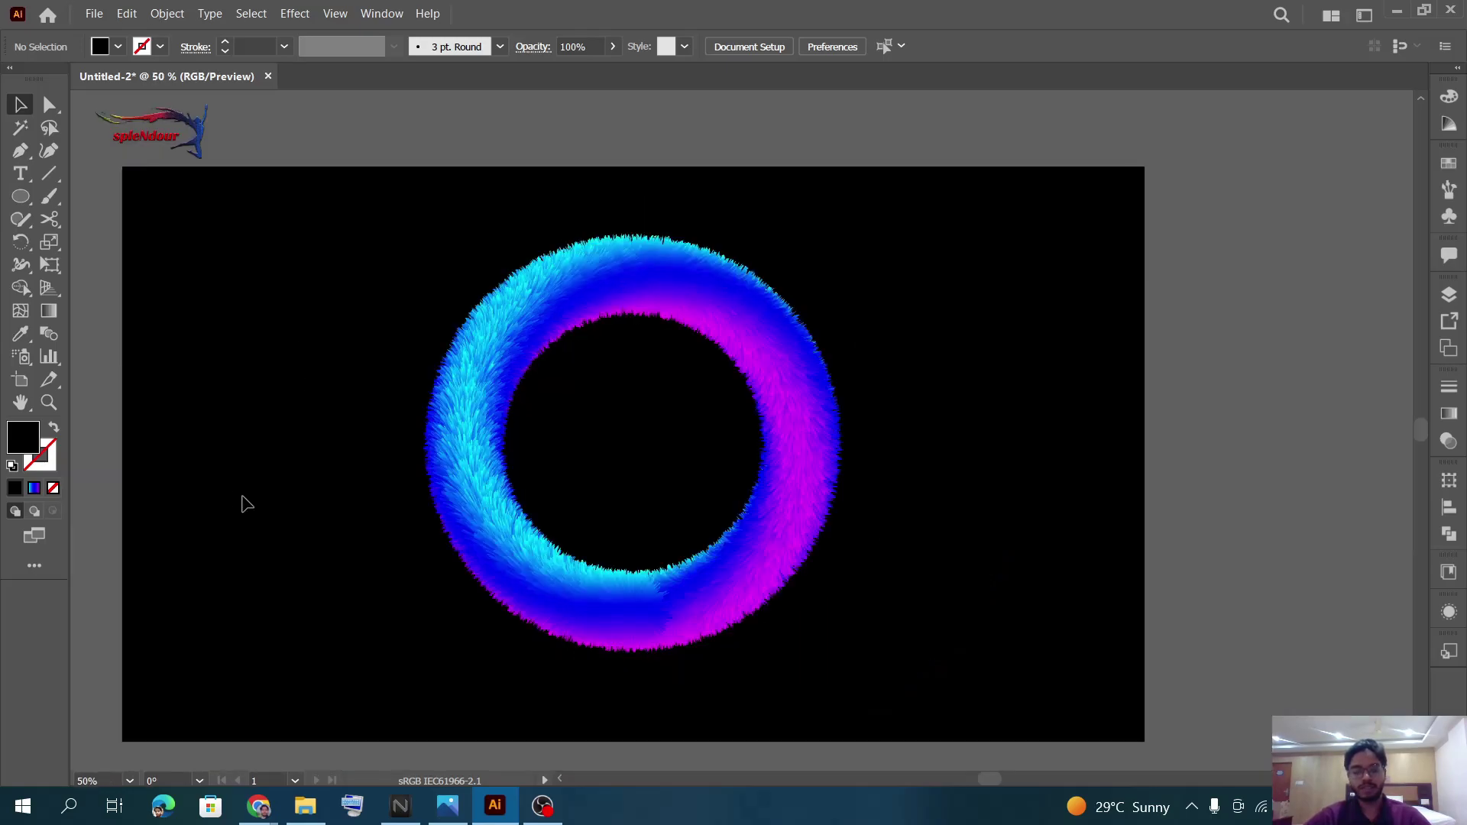